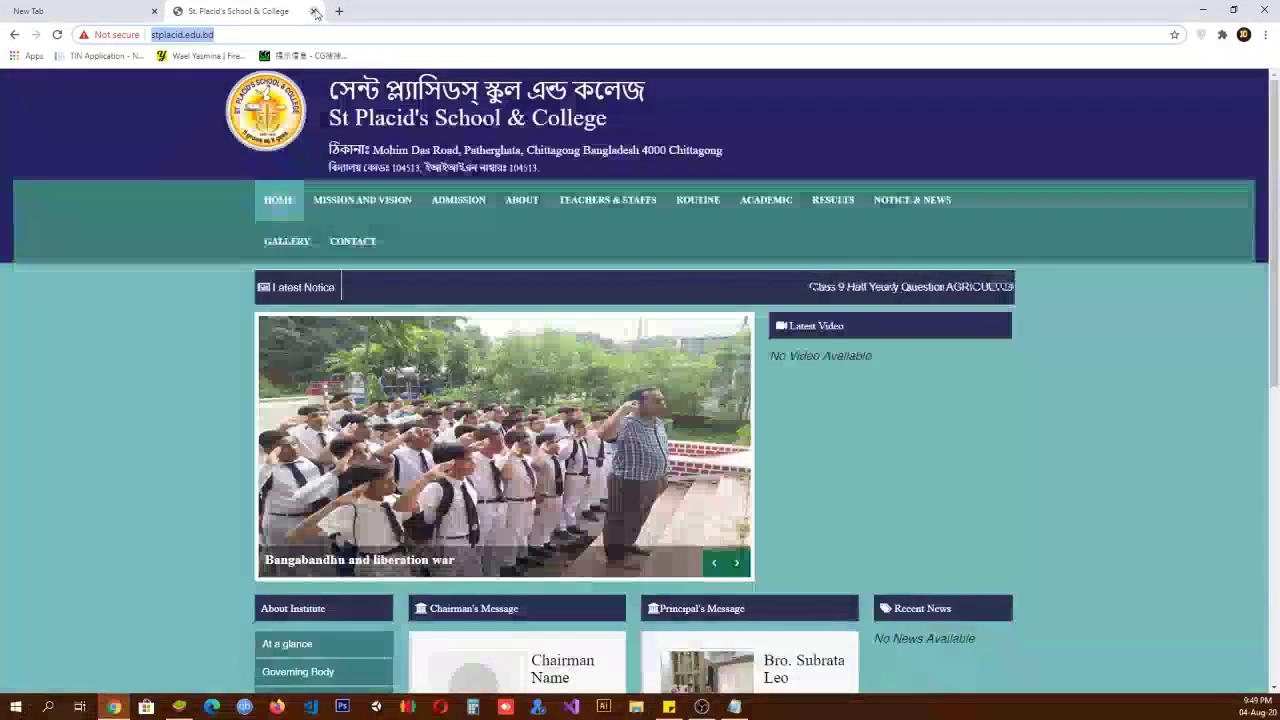
Step: Close the school website tab and show the Google accounts signed in to Chrome
left_click(313, 11)
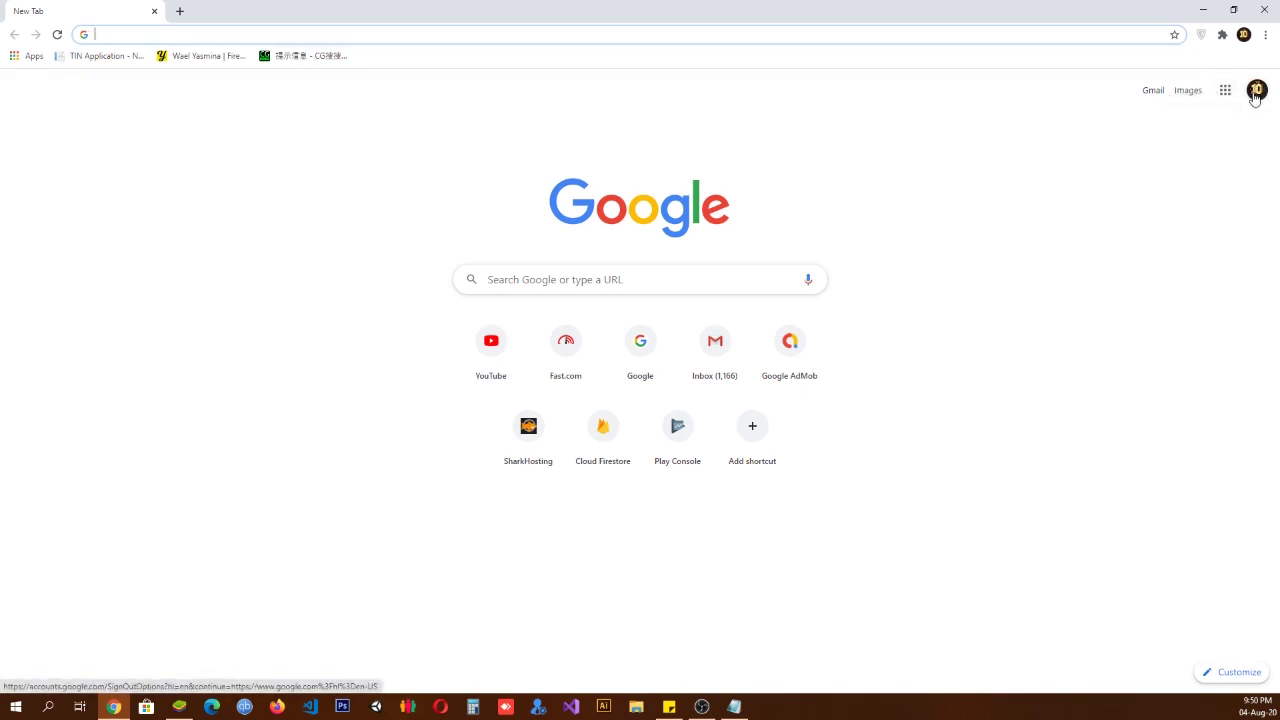
left_click(1260, 100)
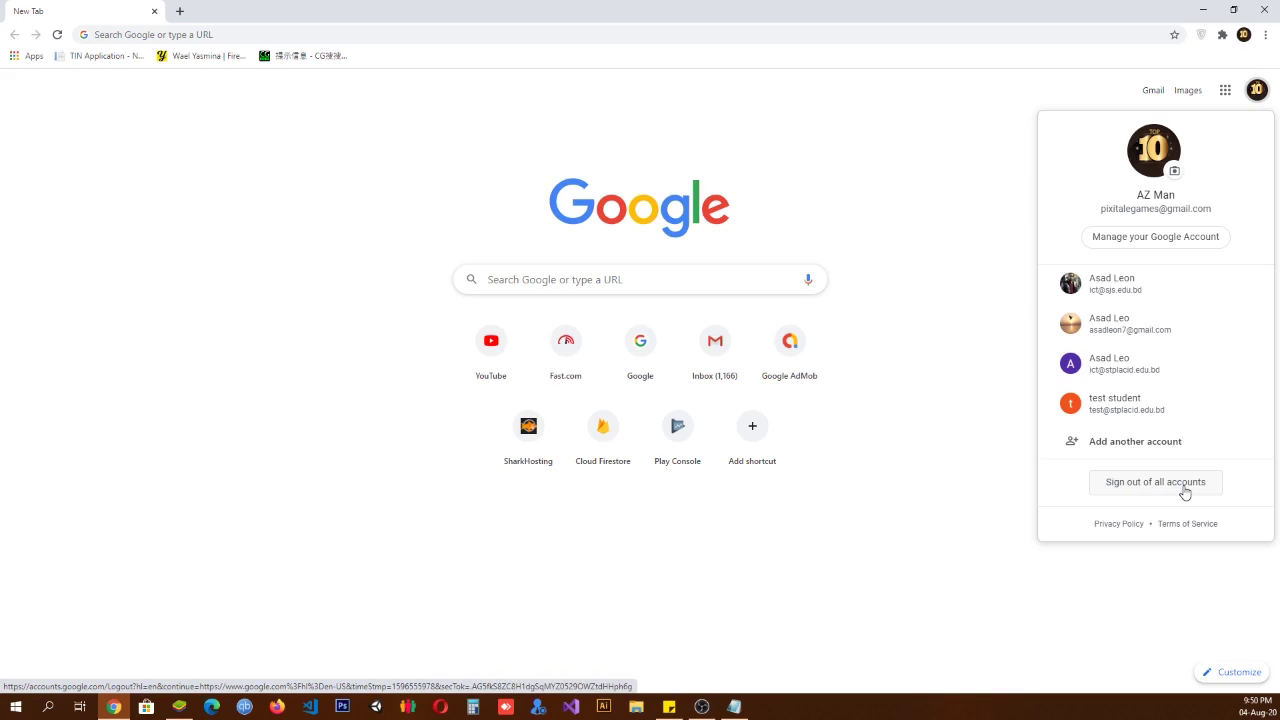
Step: Choose Add another account and enter the student's school e-mail address in the Email field
left_click(1136, 446)
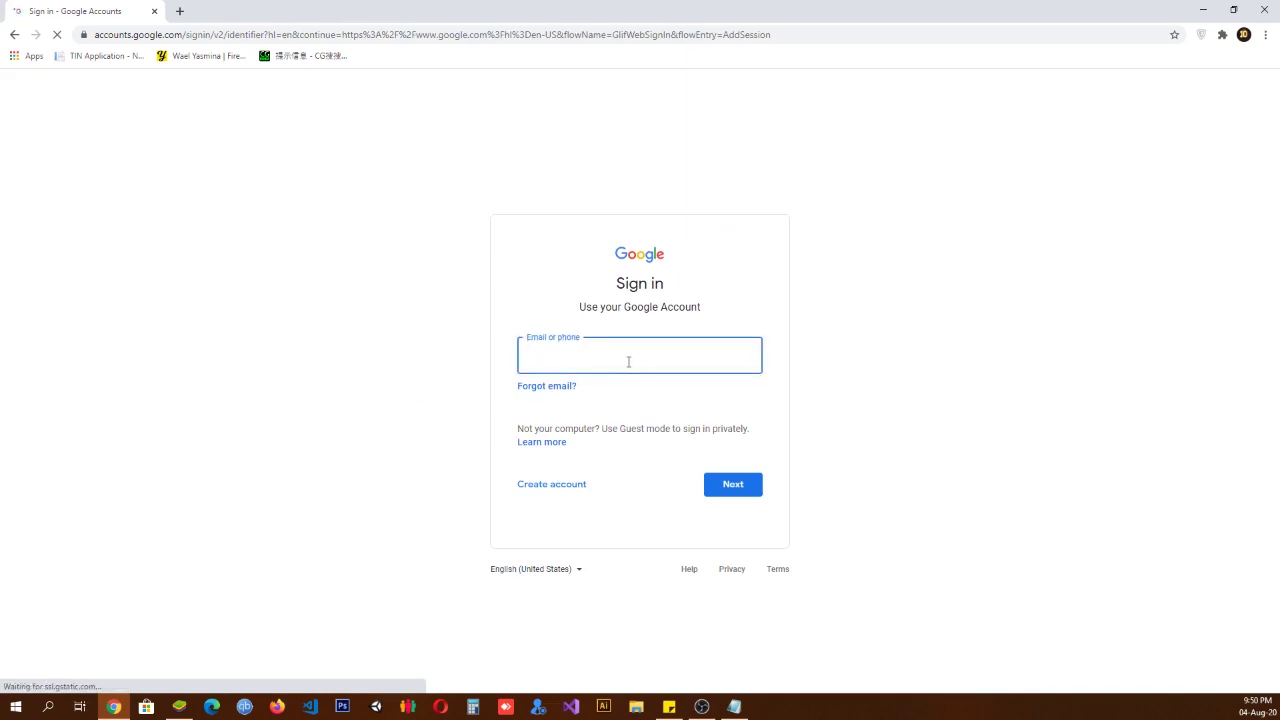
left_click(630, 357)
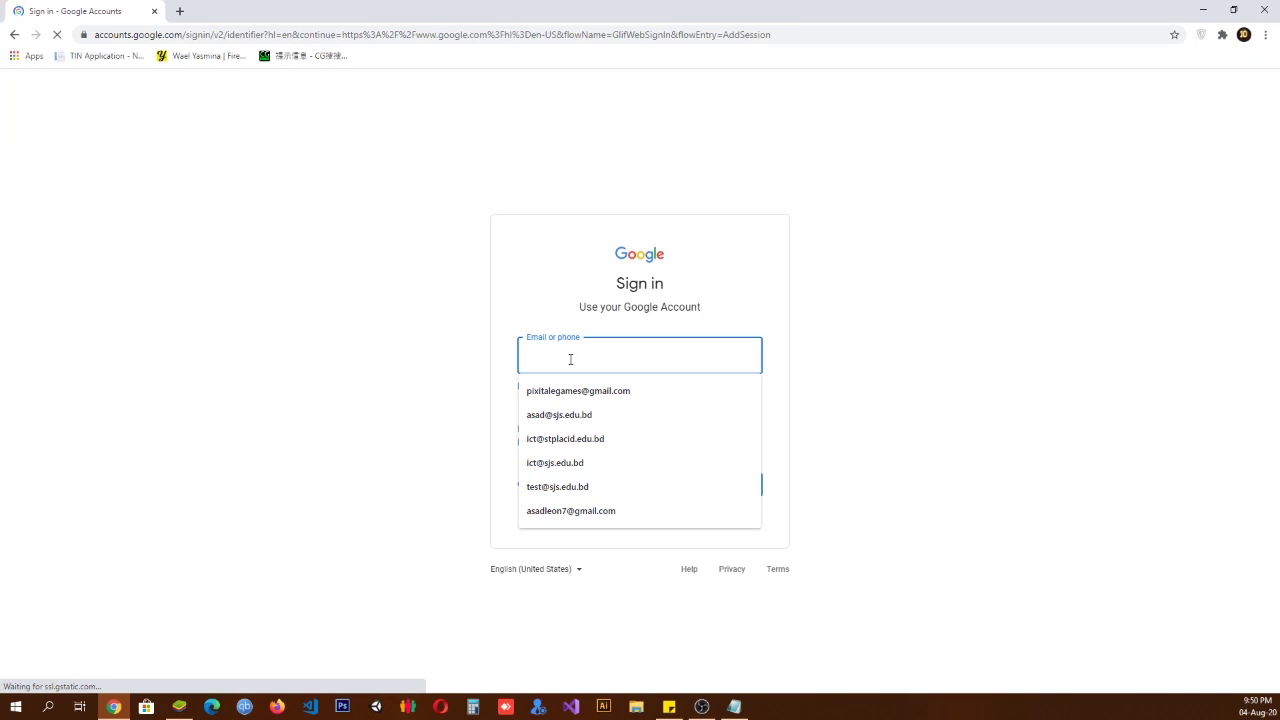
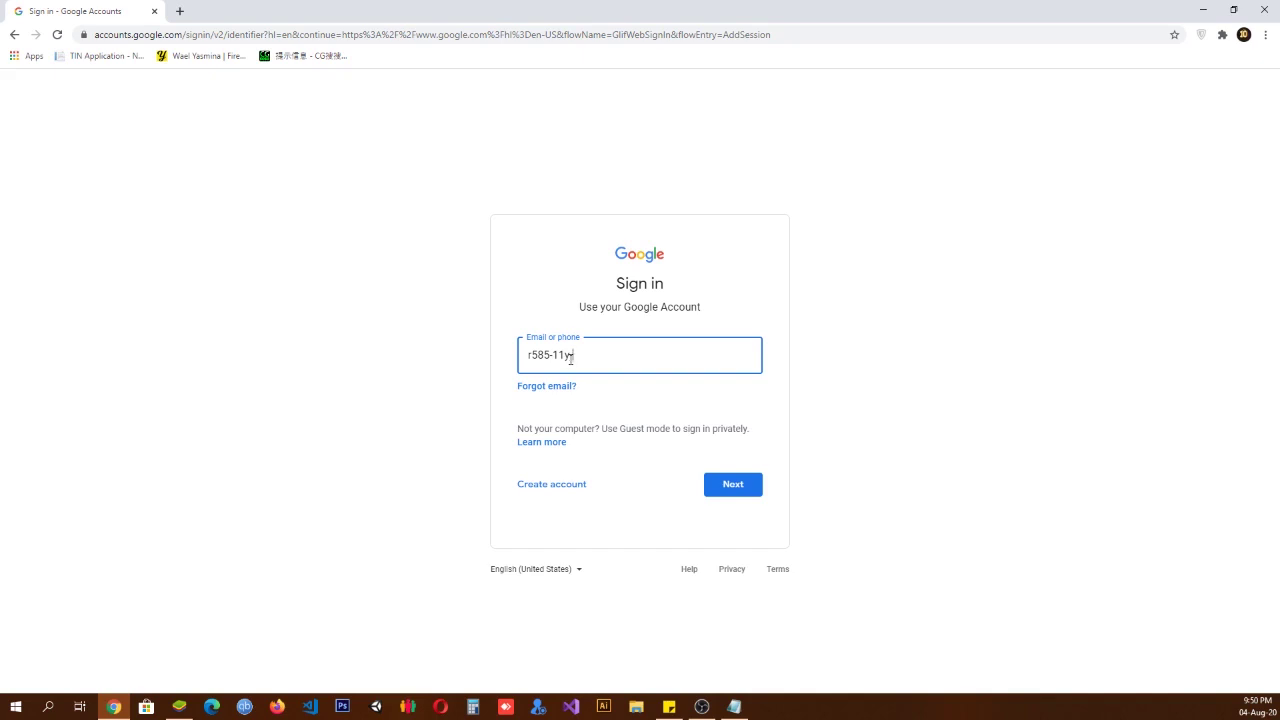
left_click_drag(678, 354, 522, 354)
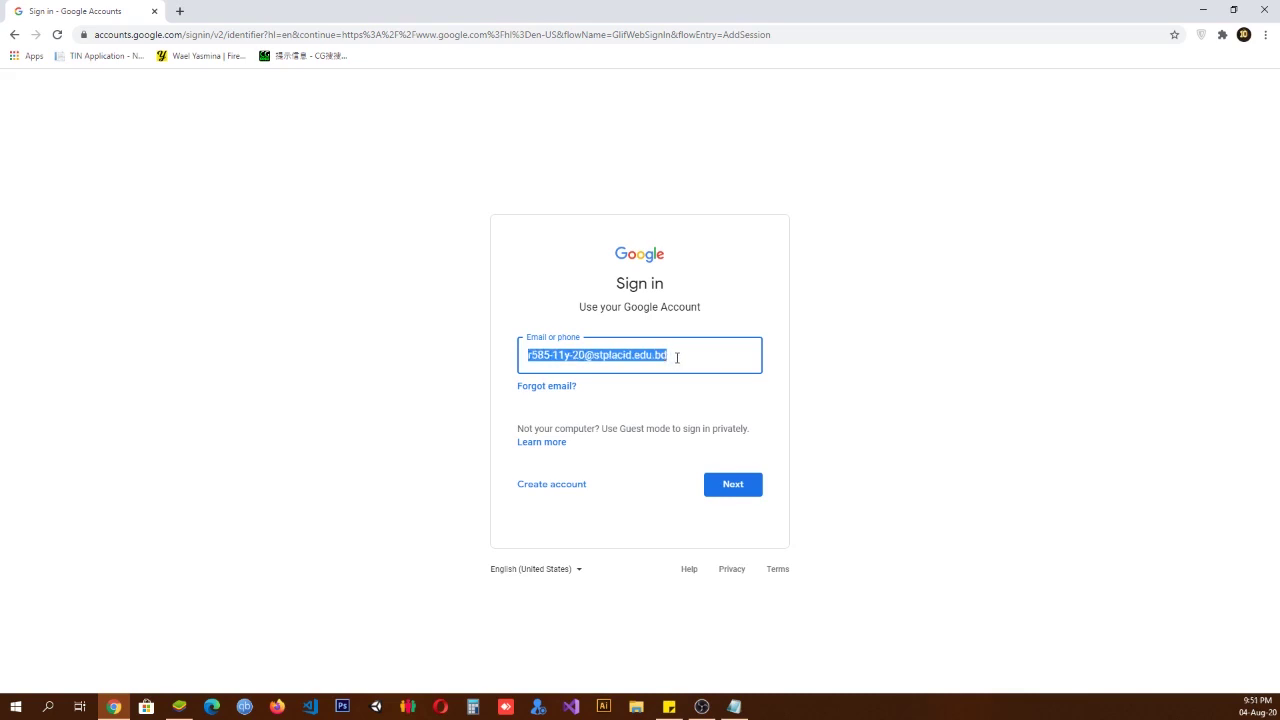
left_click_drag(675, 355, 550, 358)
Step: Submit the e-mail, enter the account password, and accept the new-account terms
left_click(741, 486)
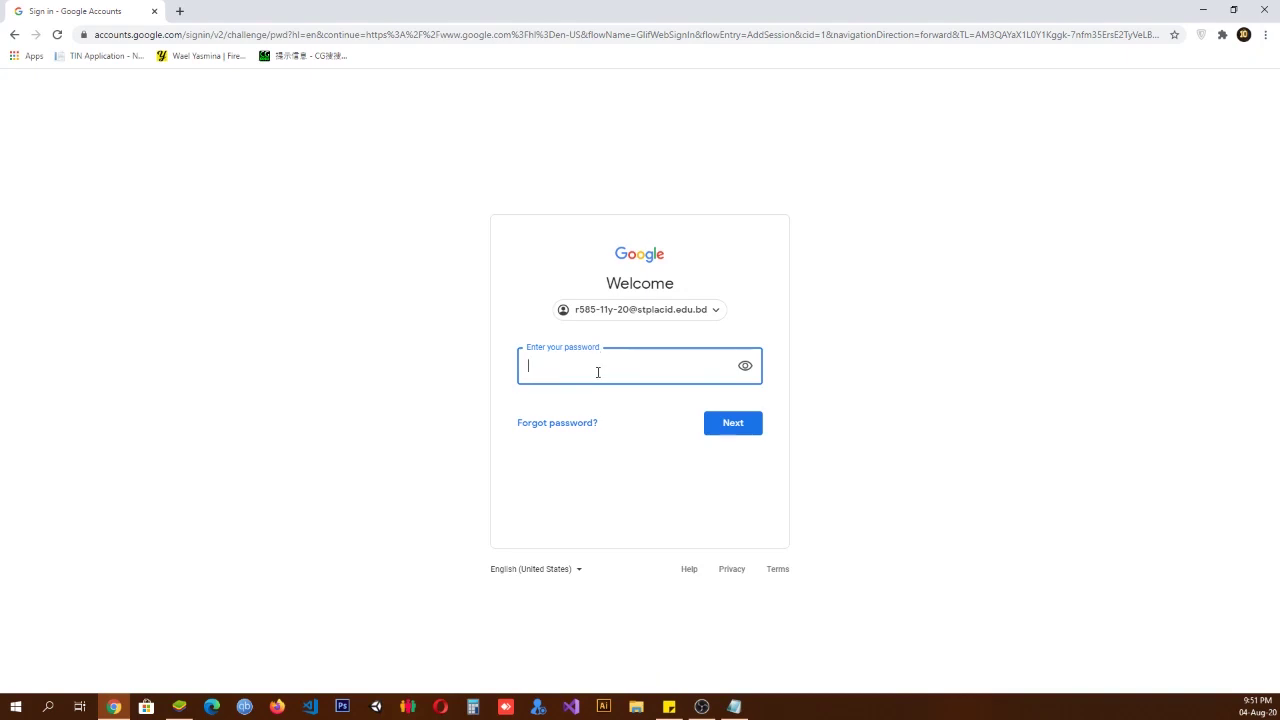
type("••••••••")
left_click(743, 431)
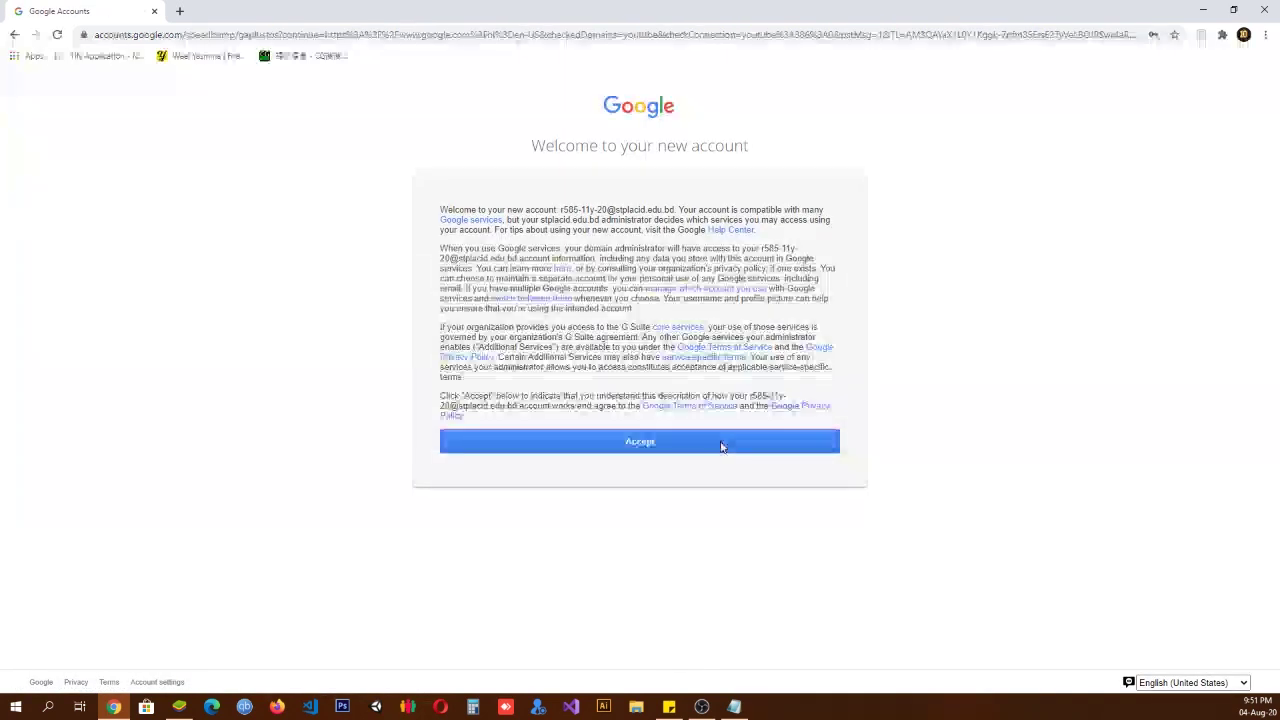
left_click(722, 444)
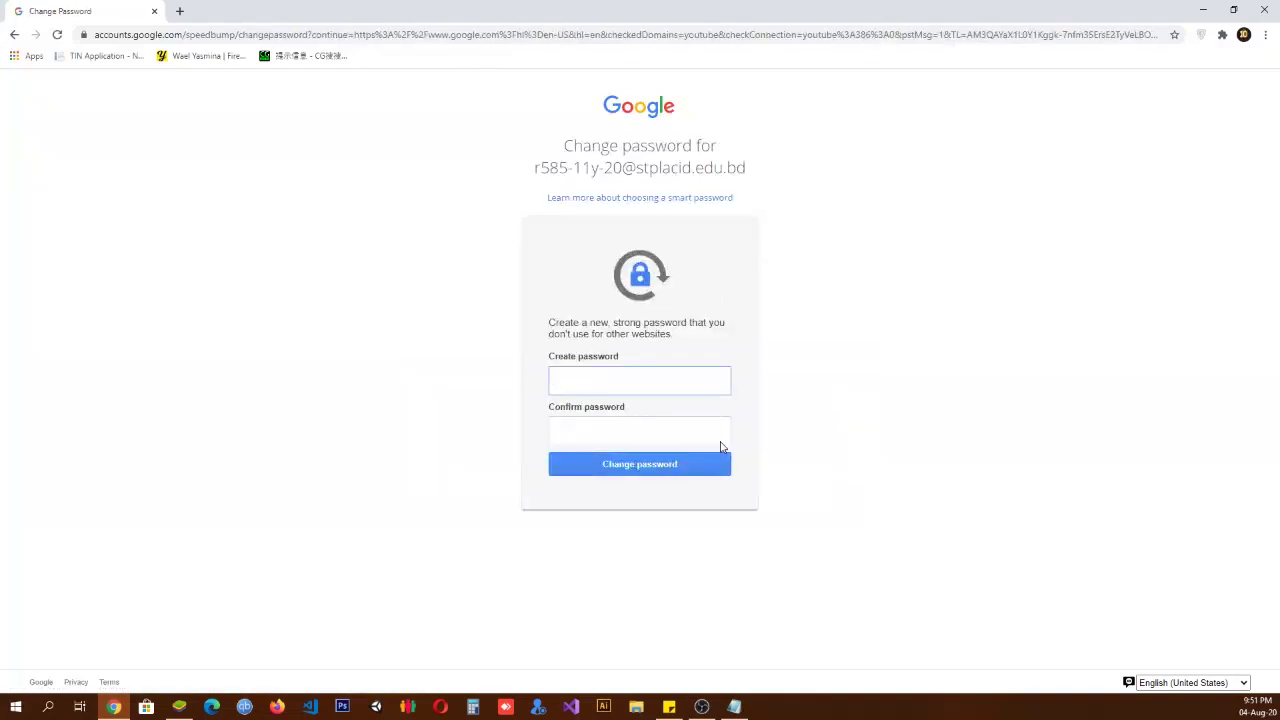
Step: Enter a new password in Create password and Confirm password and submit it
left_click(635, 425)
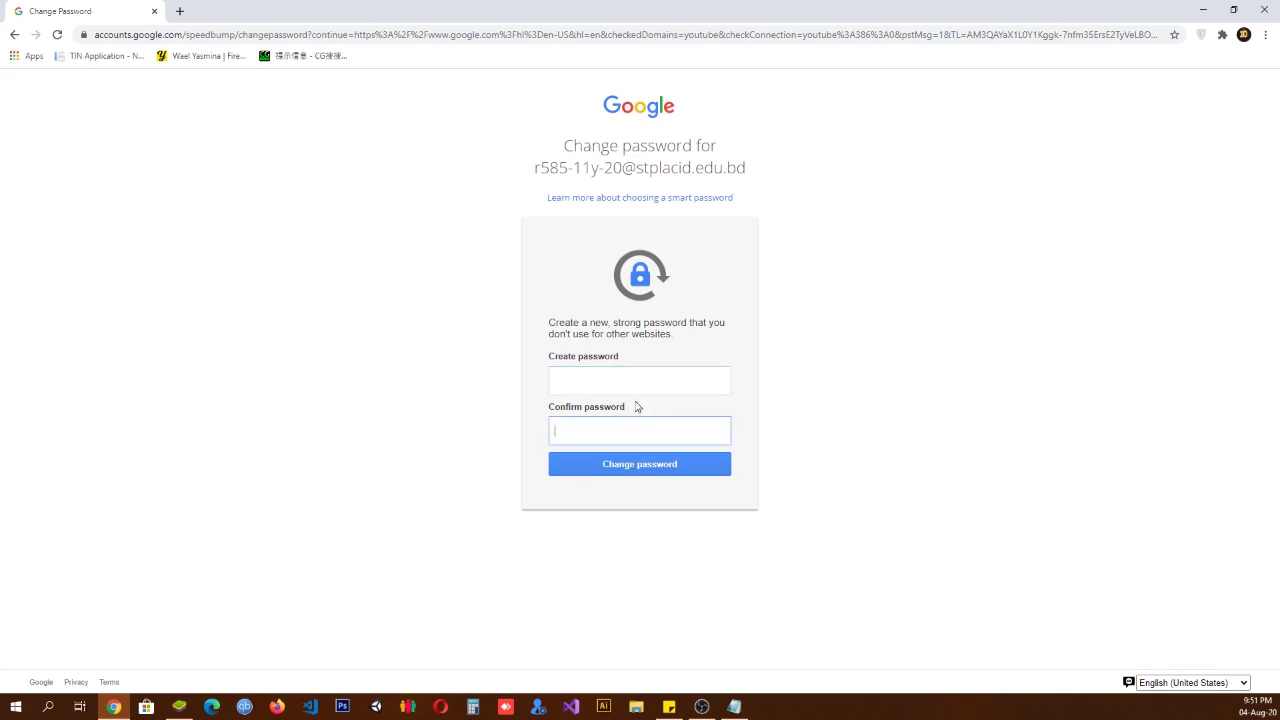
left_click(636, 377)
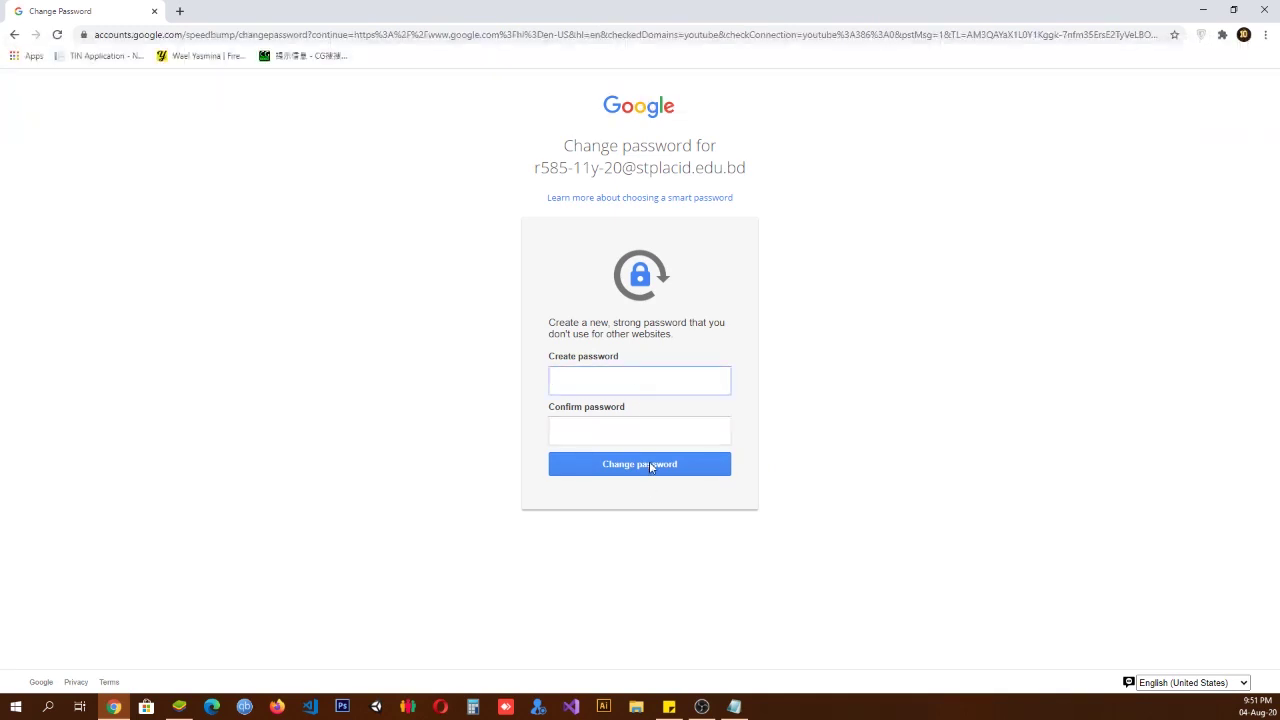
left_click(651, 426)
left_click(654, 386)
left_click(607, 433)
left_click(606, 378)
type("******")
left_click(670, 433)
type("***")
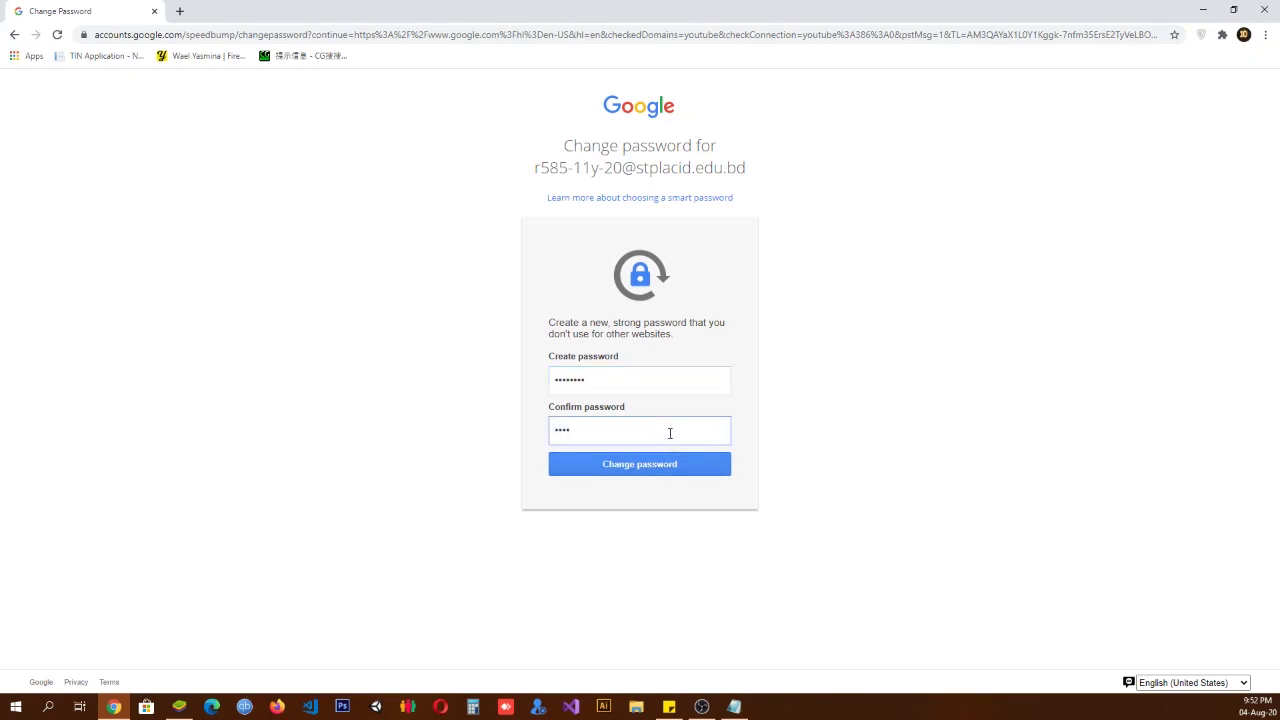
type("*****")
left_click(651, 466)
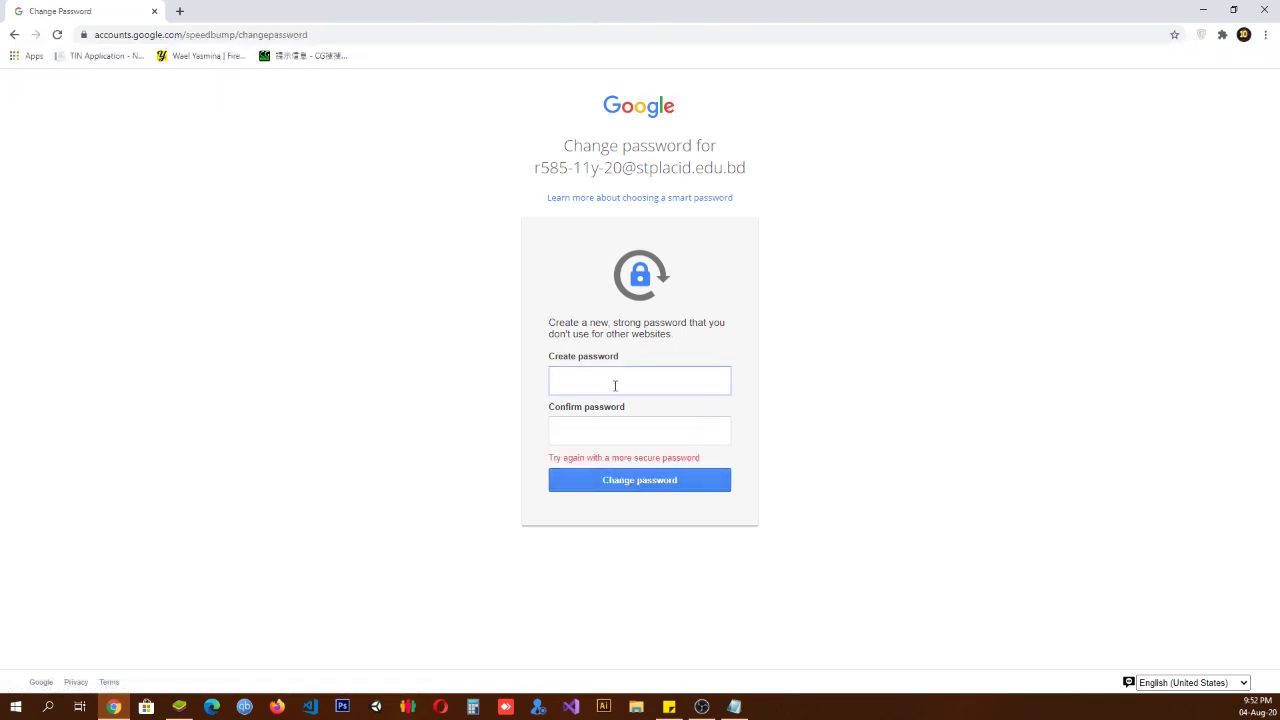
Step: Retype a new password in both fields and submit it again
type("*********")
left_click(612, 425)
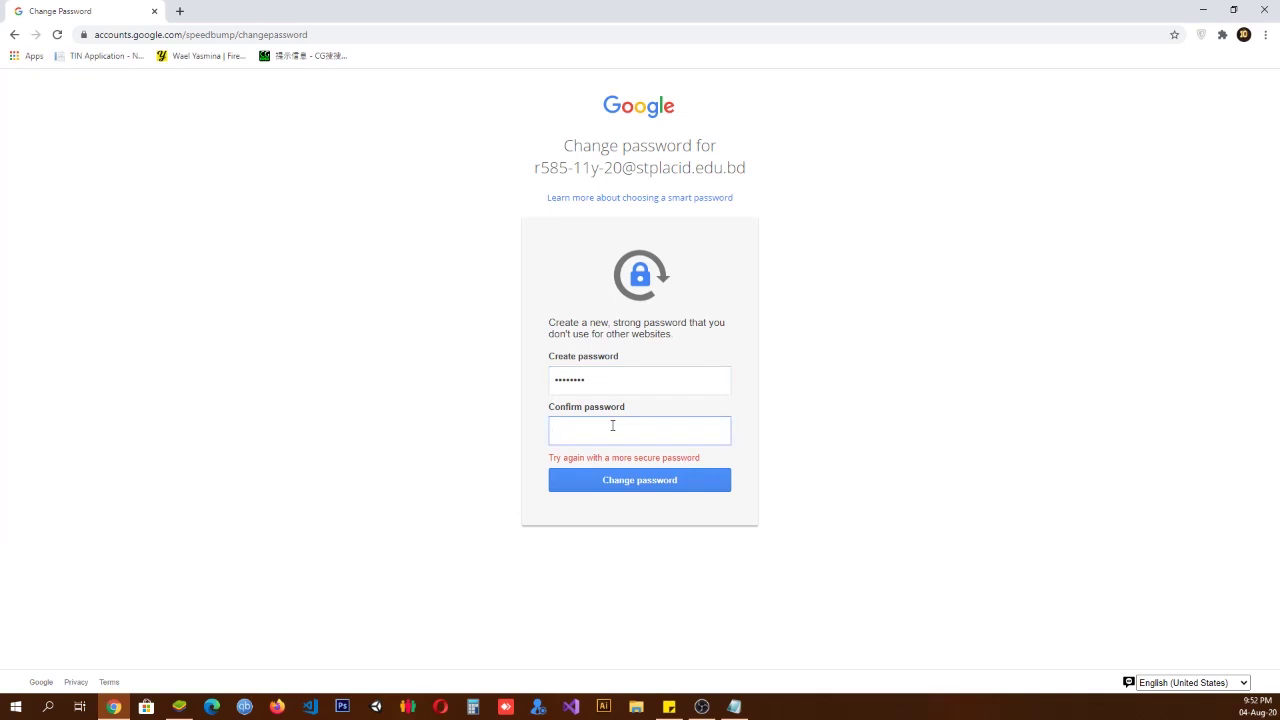
type("********")
left_click(612, 489)
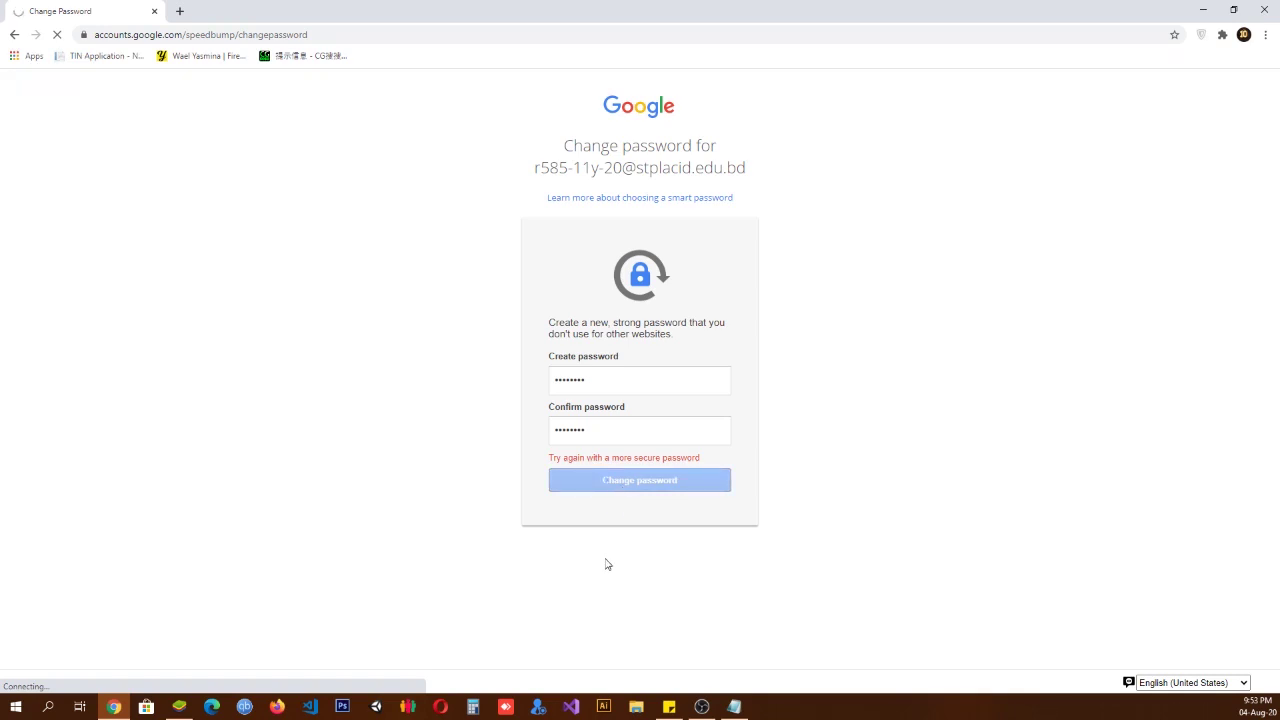
Step: Clear the old entry and submit a stronger password, landing on Google signed in
left_click(595, 381)
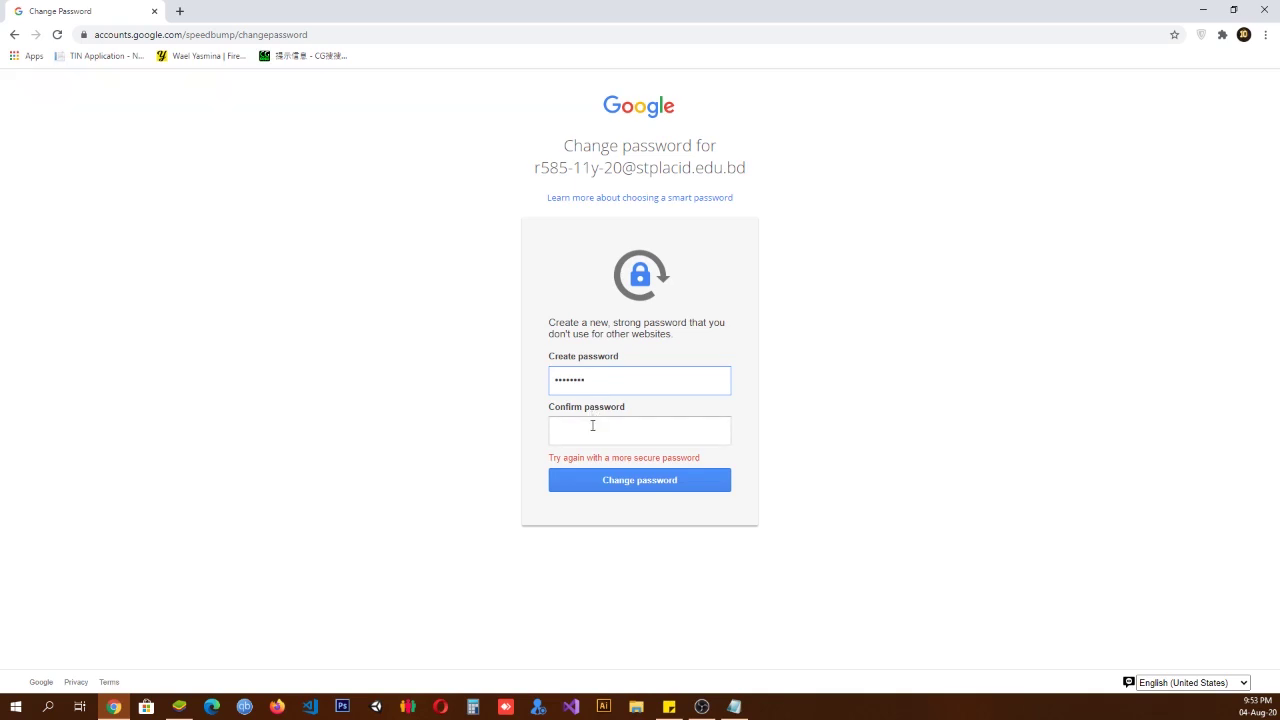
left_click(594, 434)
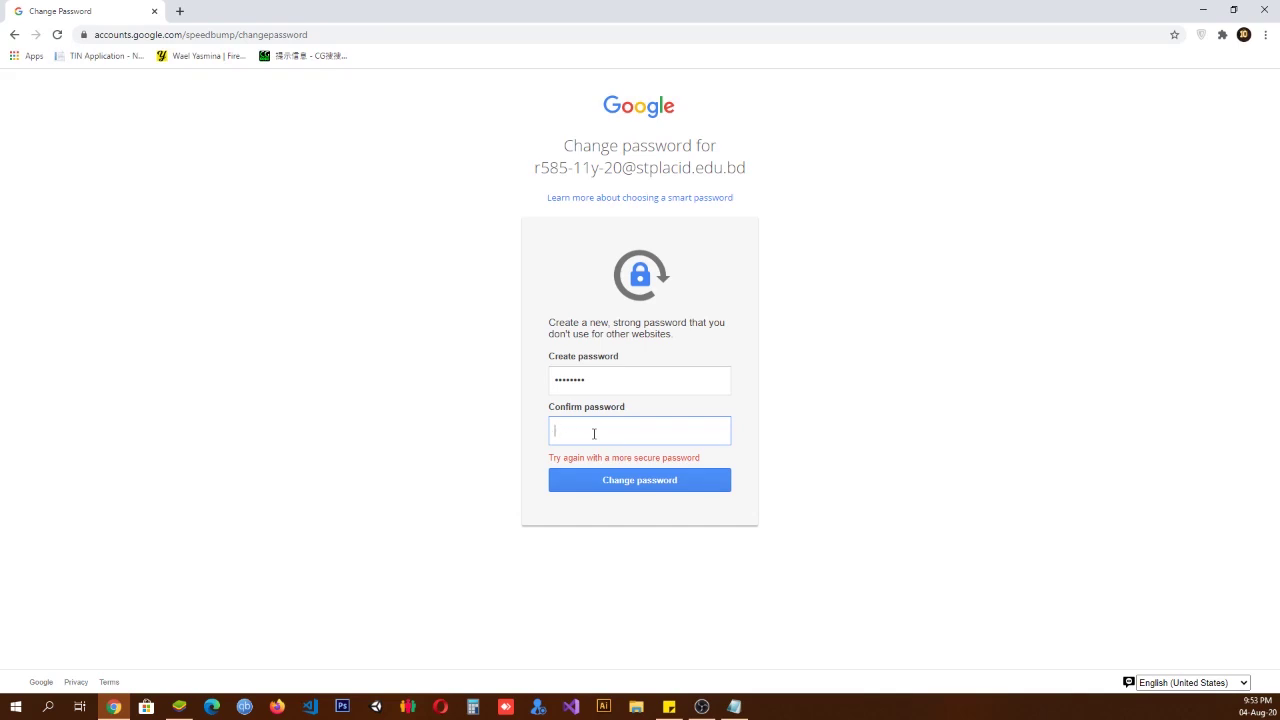
left_click_drag(603, 378, 517, 387)
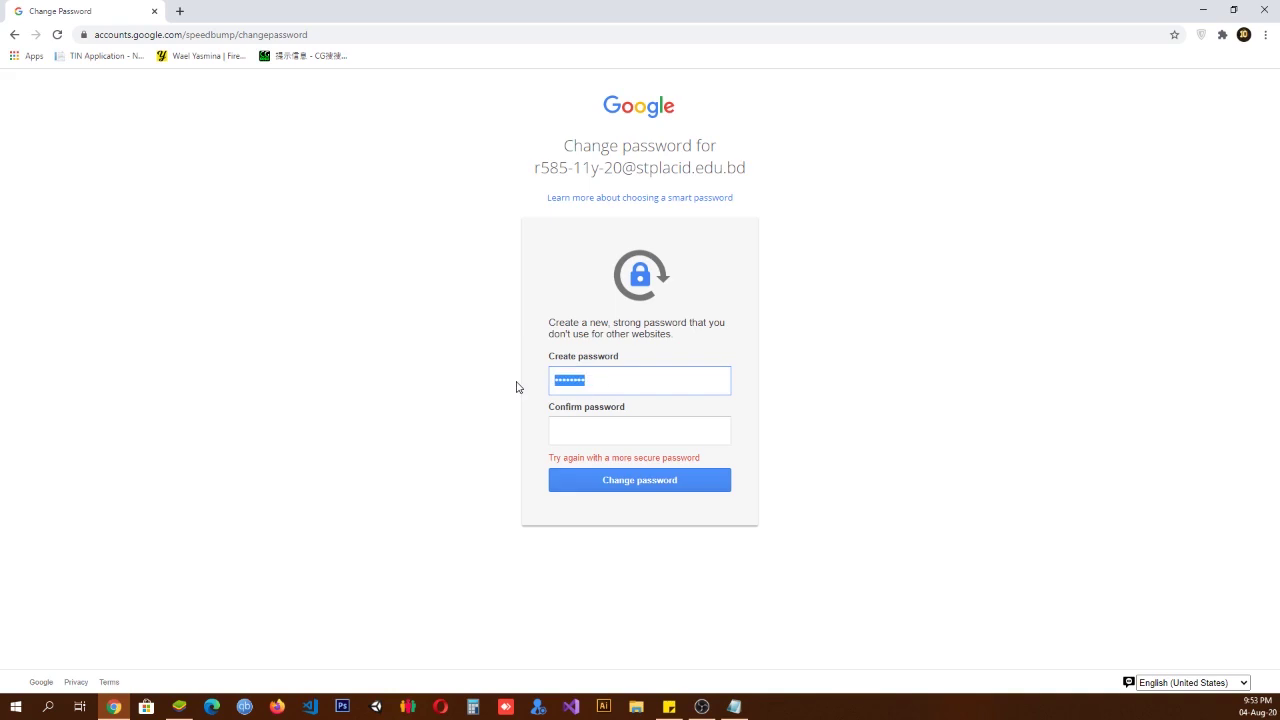
key("BackSpace")
left_click(571, 442)
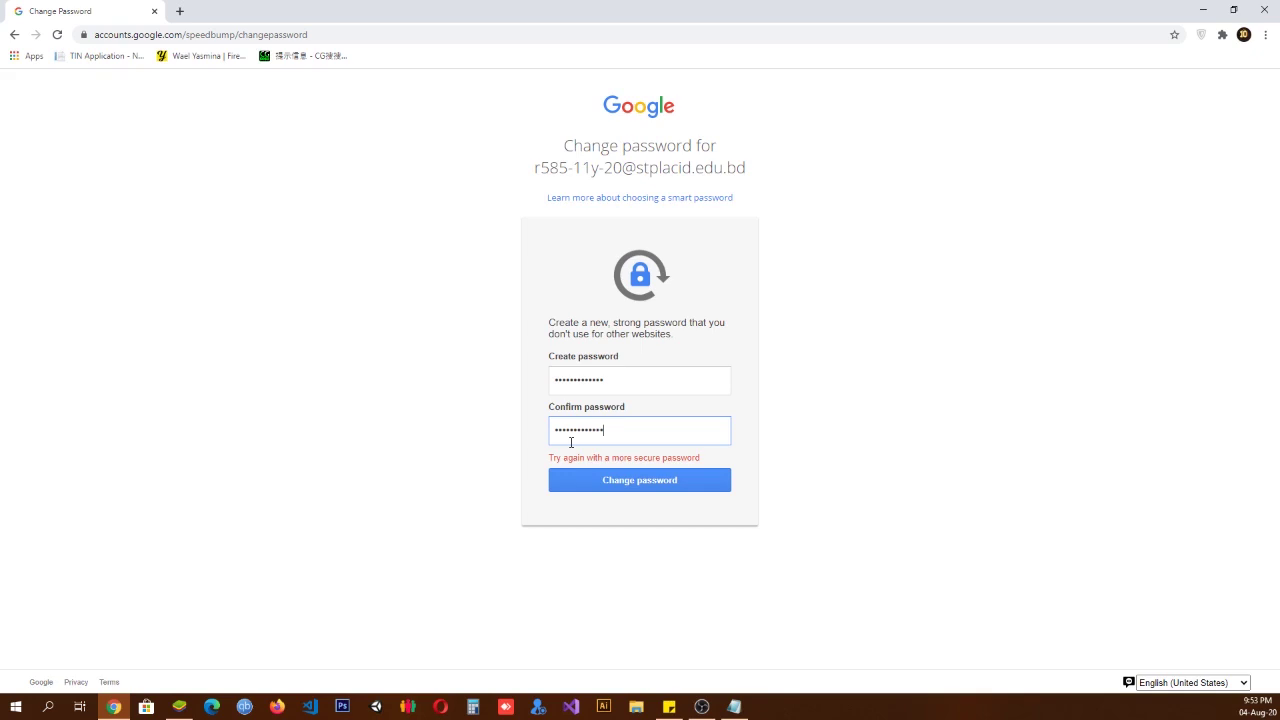
left_click(598, 487)
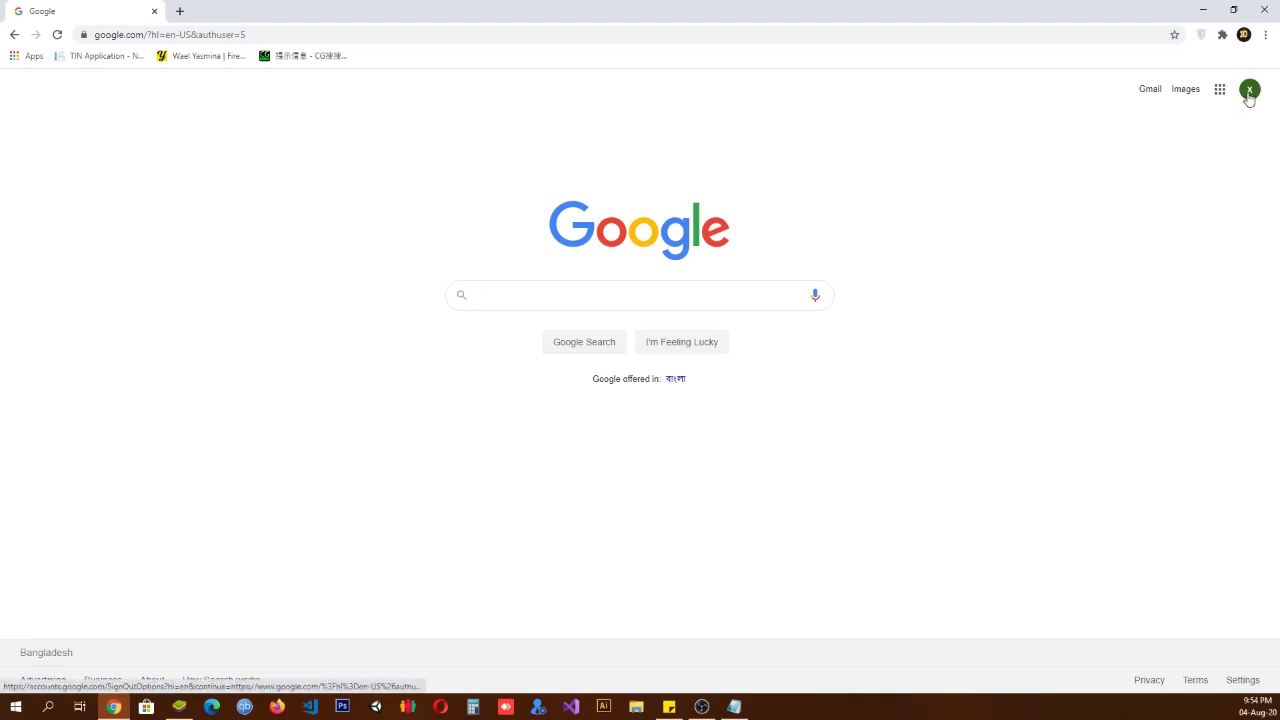
Step: Check the signed-in account's name and e-mail in the account panel, then dismiss it
left_click(1249, 96)
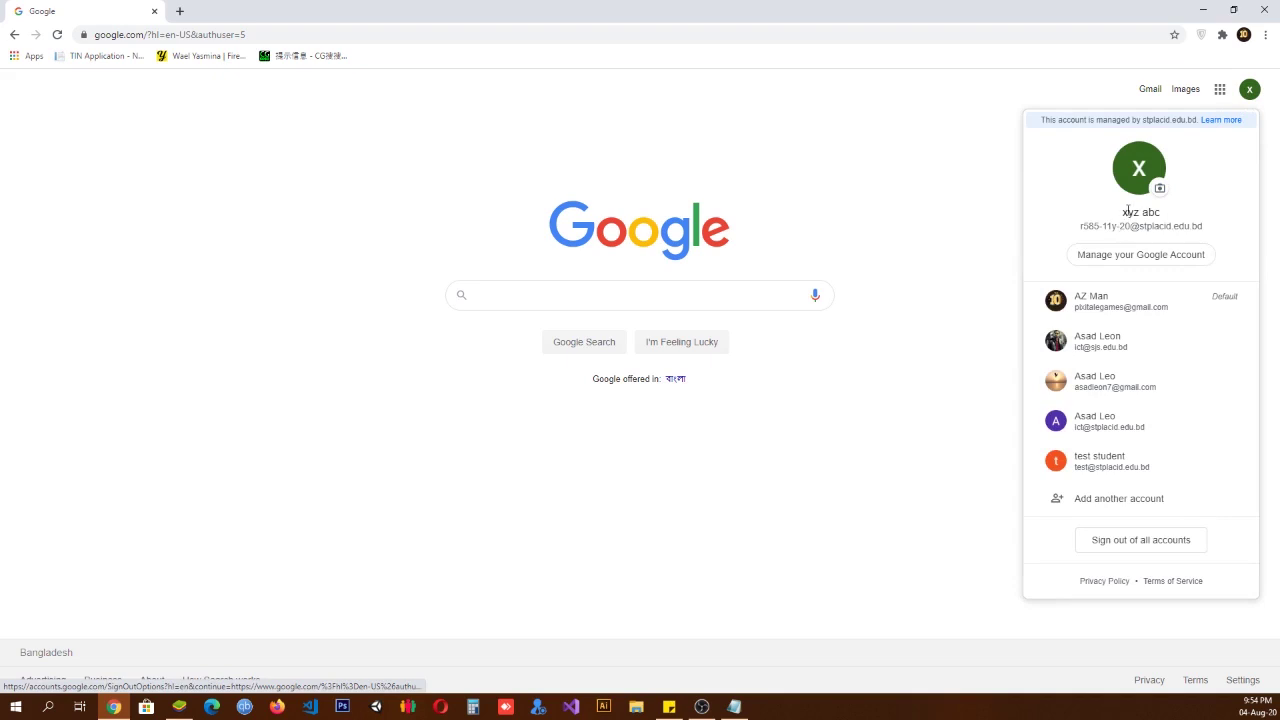
left_click_drag(1160, 212, 1118, 214)
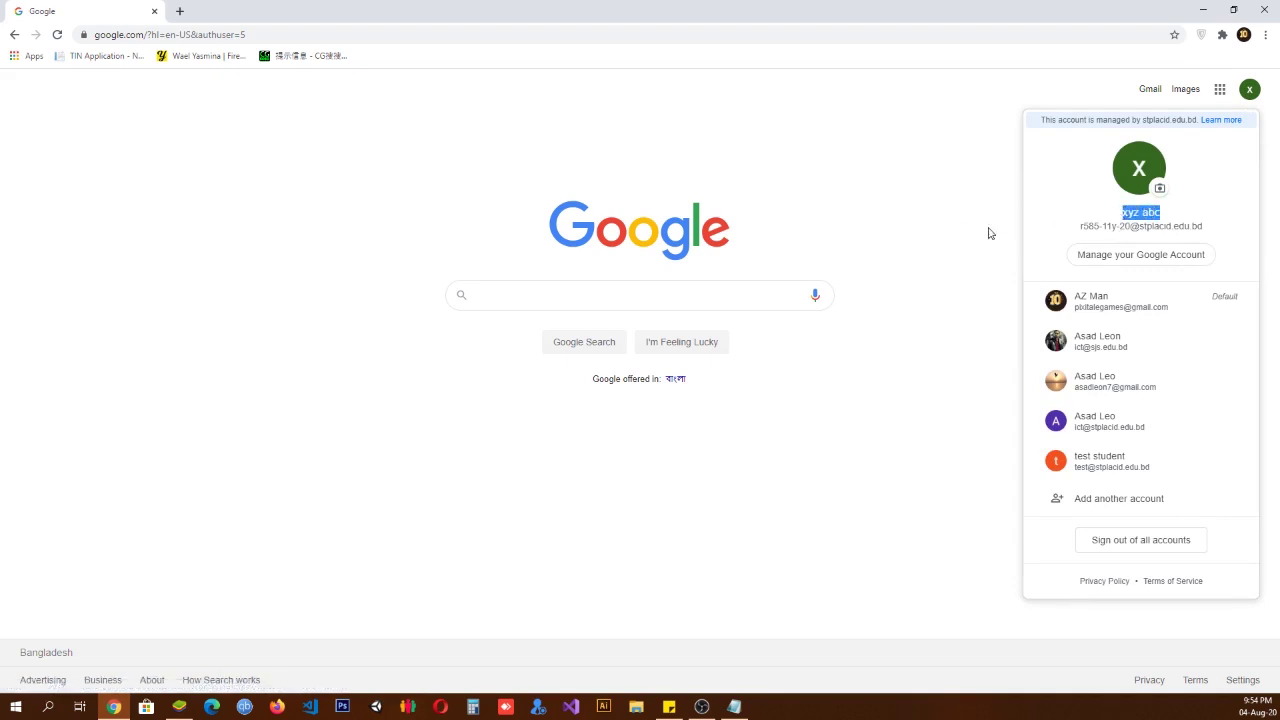
left_click_drag(1216, 226, 1057, 225)
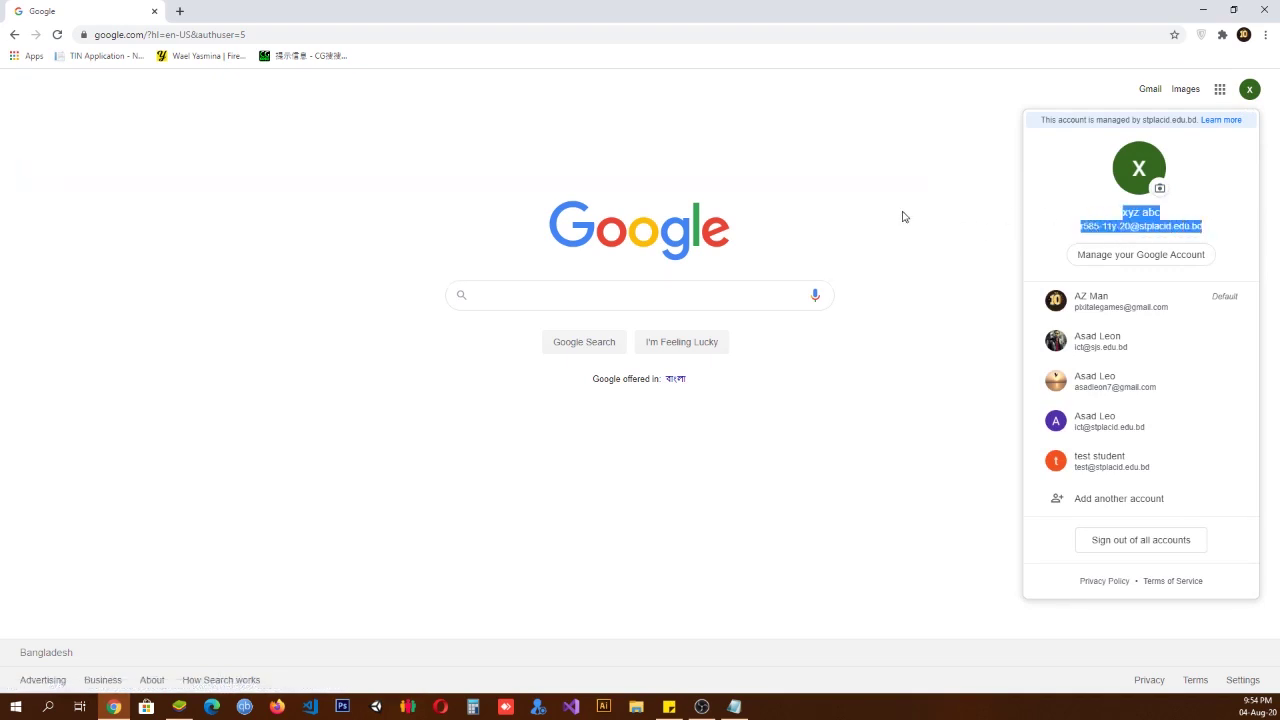
left_click(905, 215)
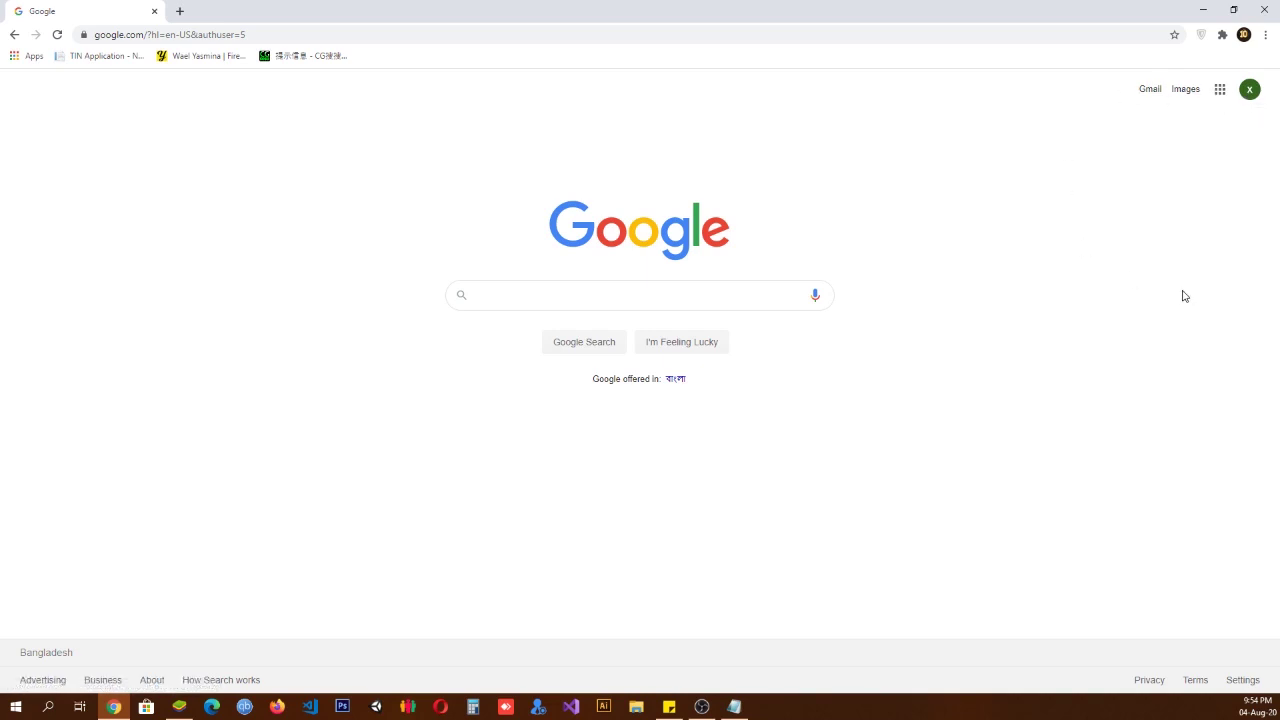
Step: Find Classroom in the Google apps list and launch it in a new tab
left_click(1219, 95)
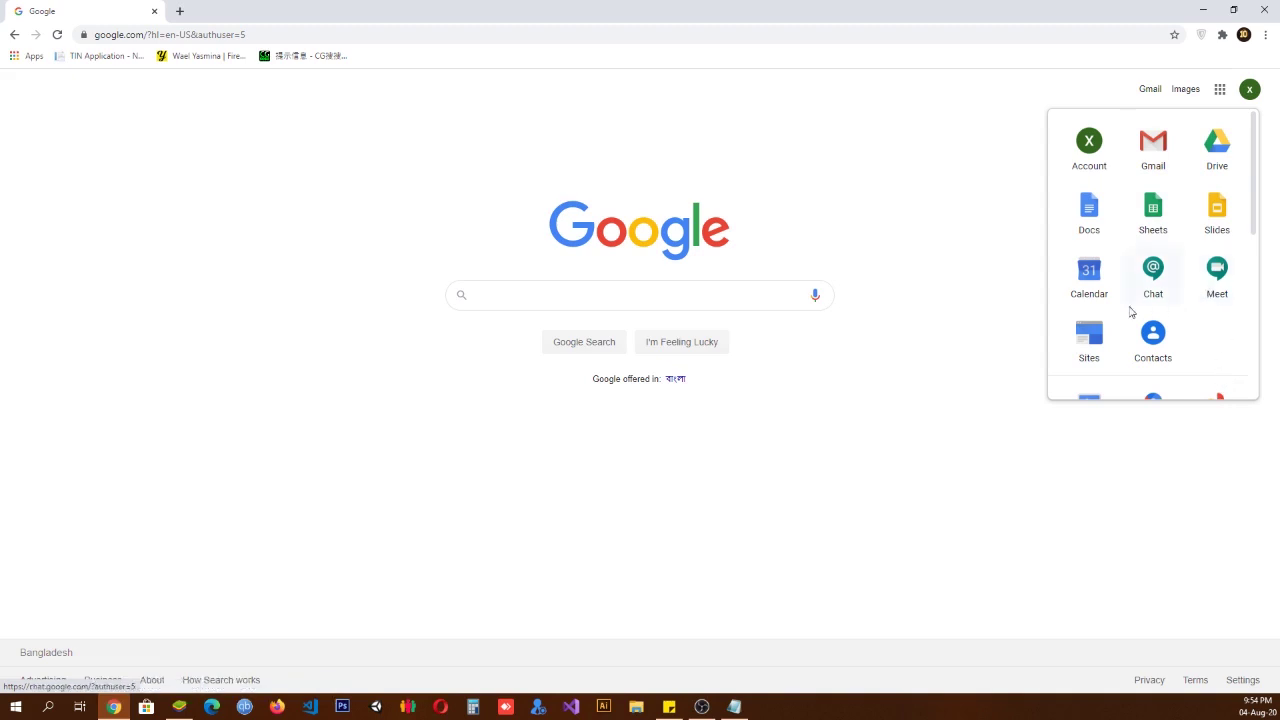
scroll(1153, 315, "down", 1)
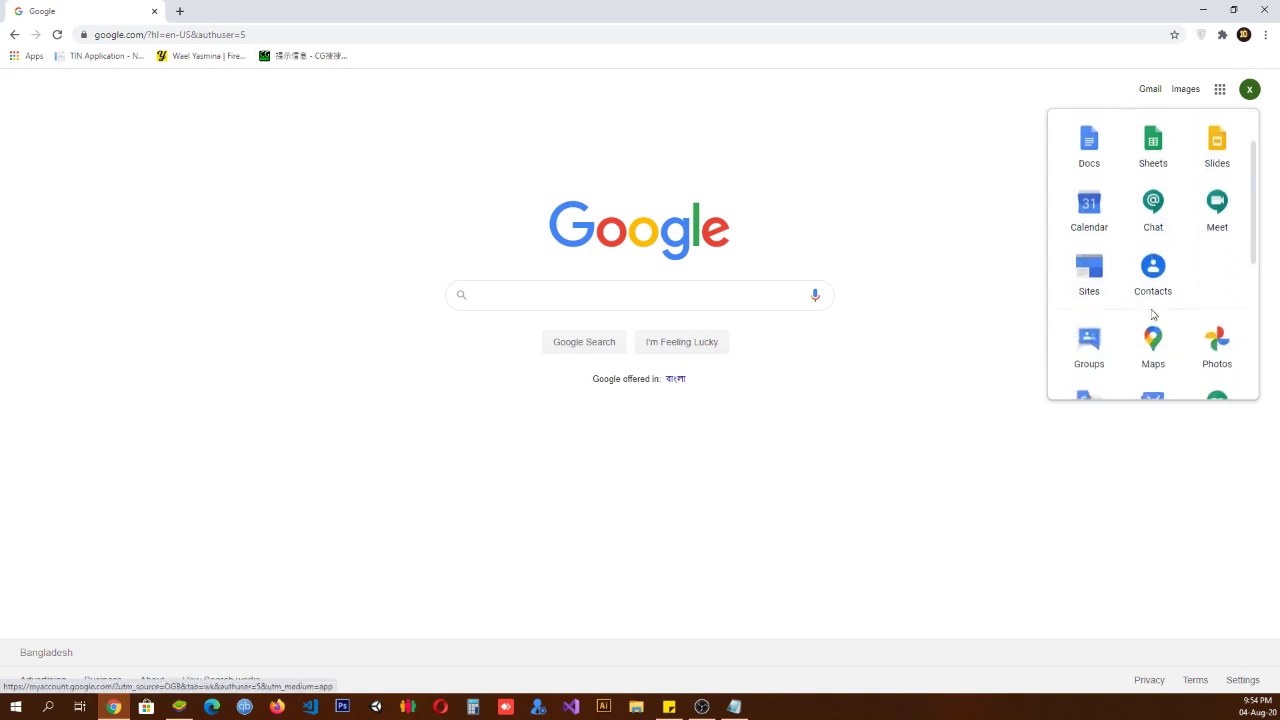
scroll(1152, 314, "up", 1)
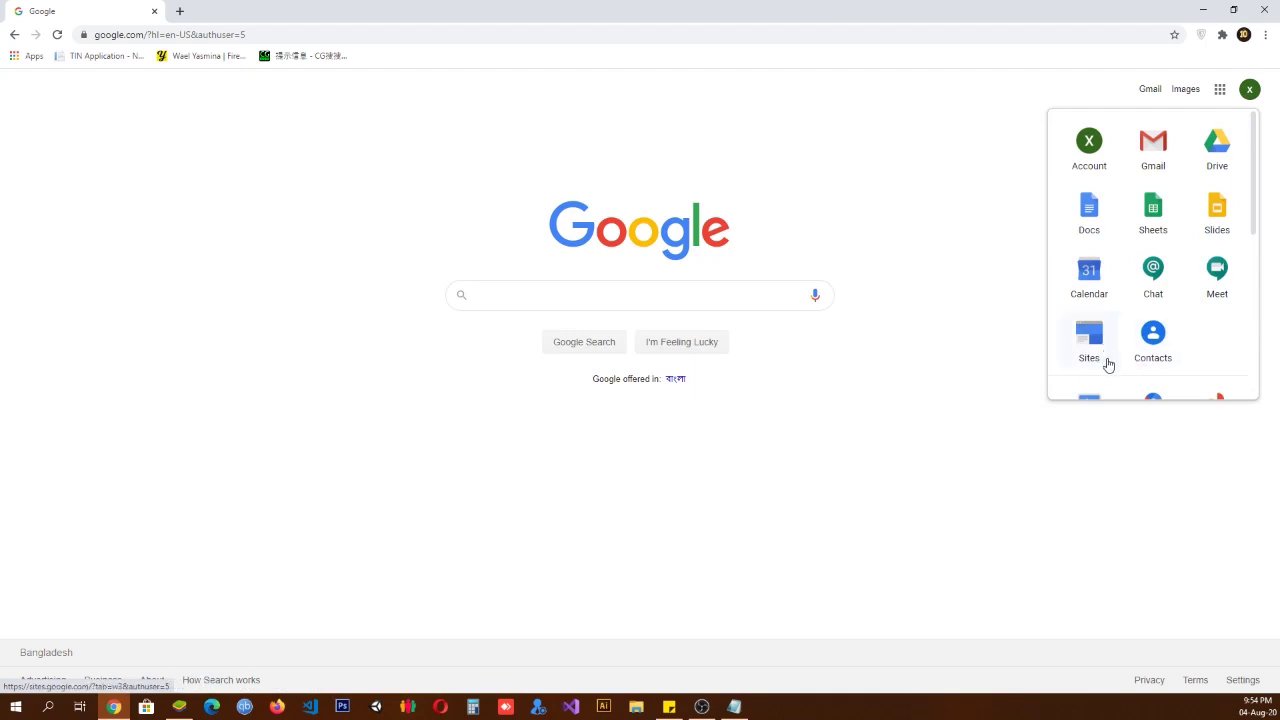
scroll(1108, 364, "down", 1)
scroll(1108, 364, "down", 5)
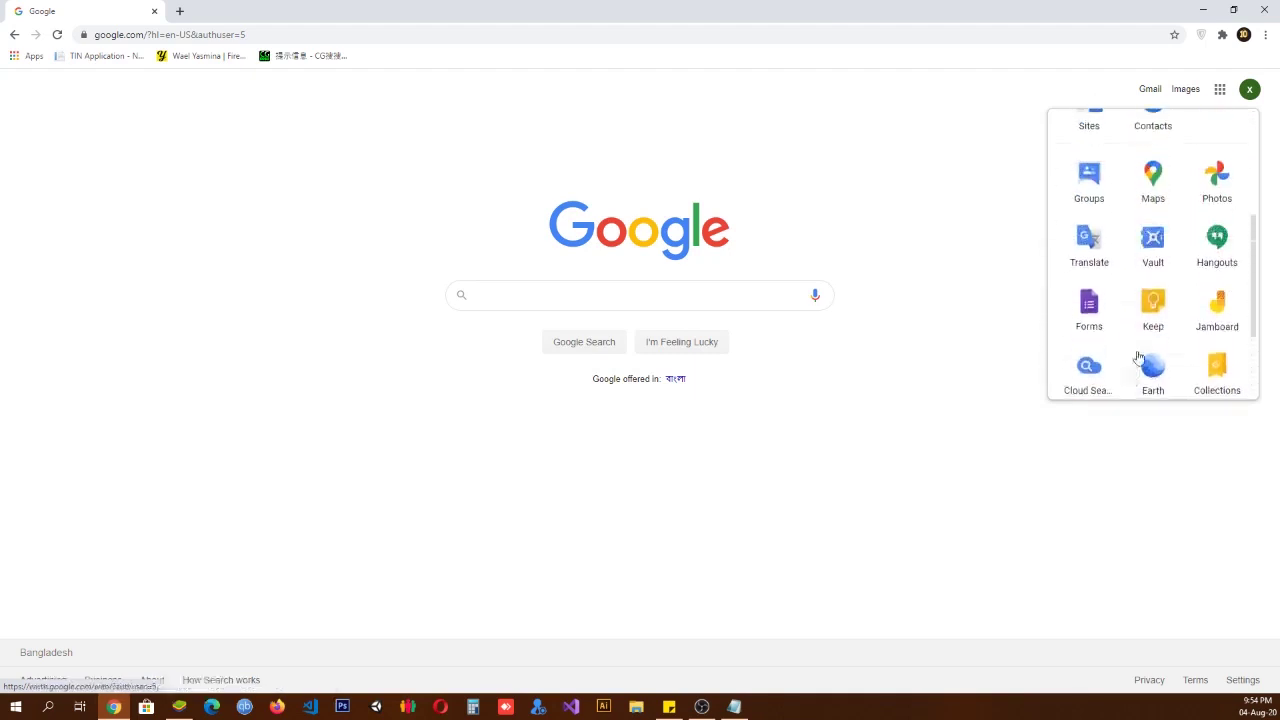
scroll(1128, 370, "up", 2)
scroll(1112, 342, "down", 3)
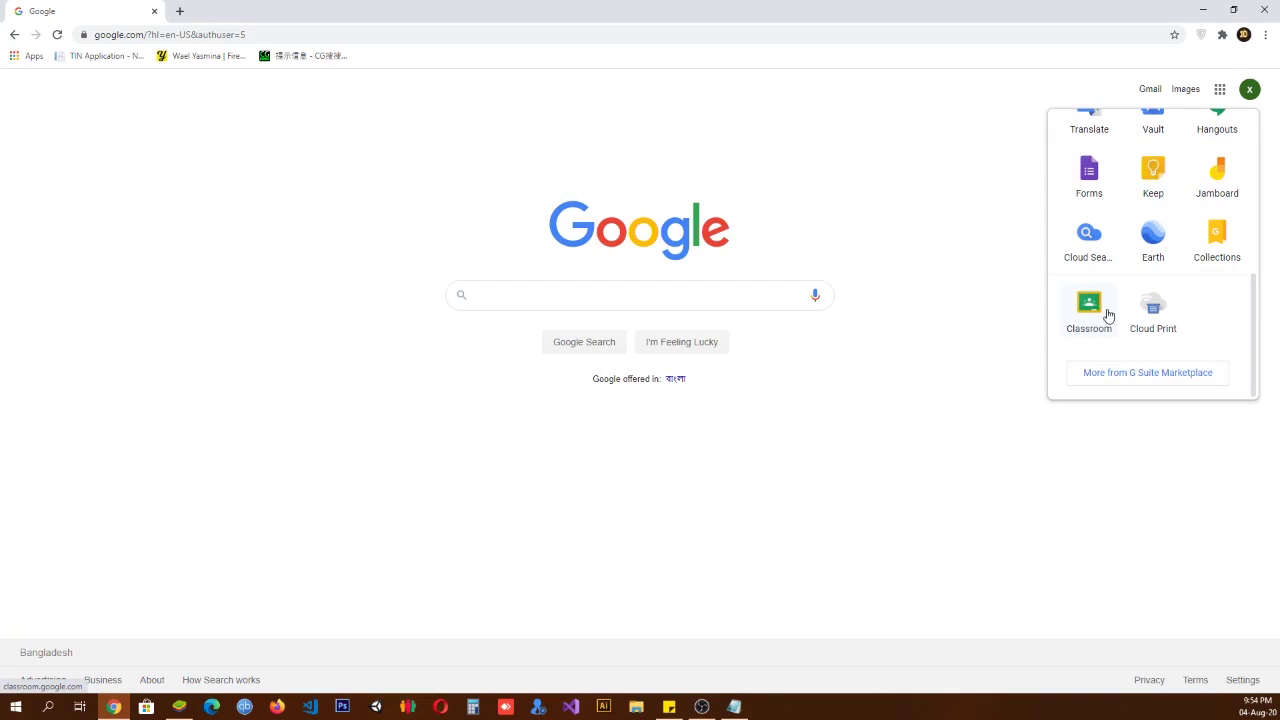
left_click(1094, 320)
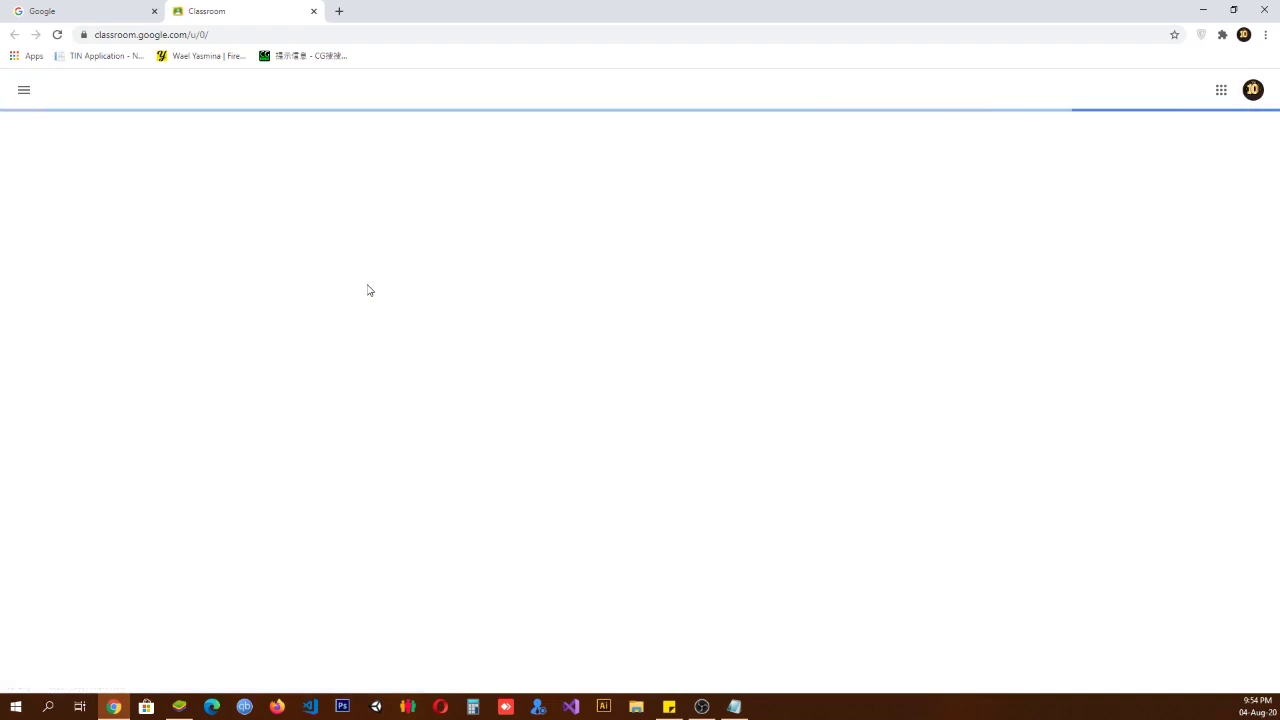
Step: Switch Classroom to the school account and continue past the welcome screen
left_click(1249, 93)
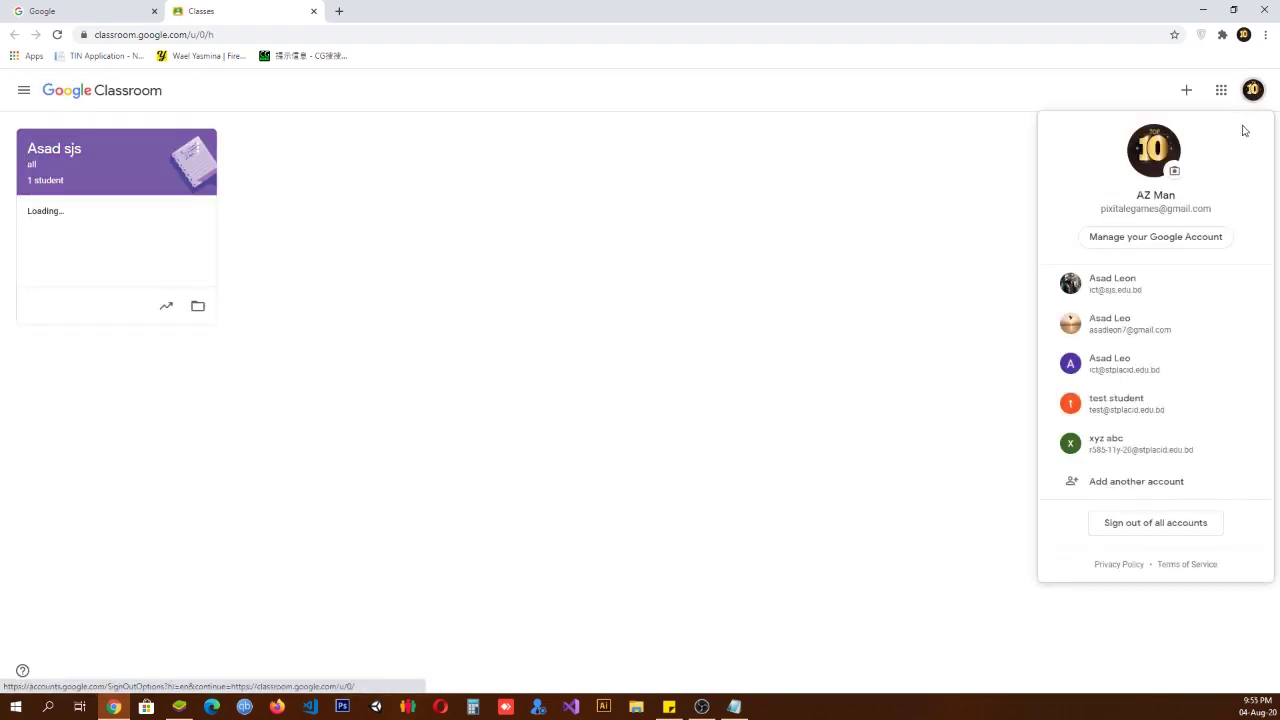
left_click(1111, 453)
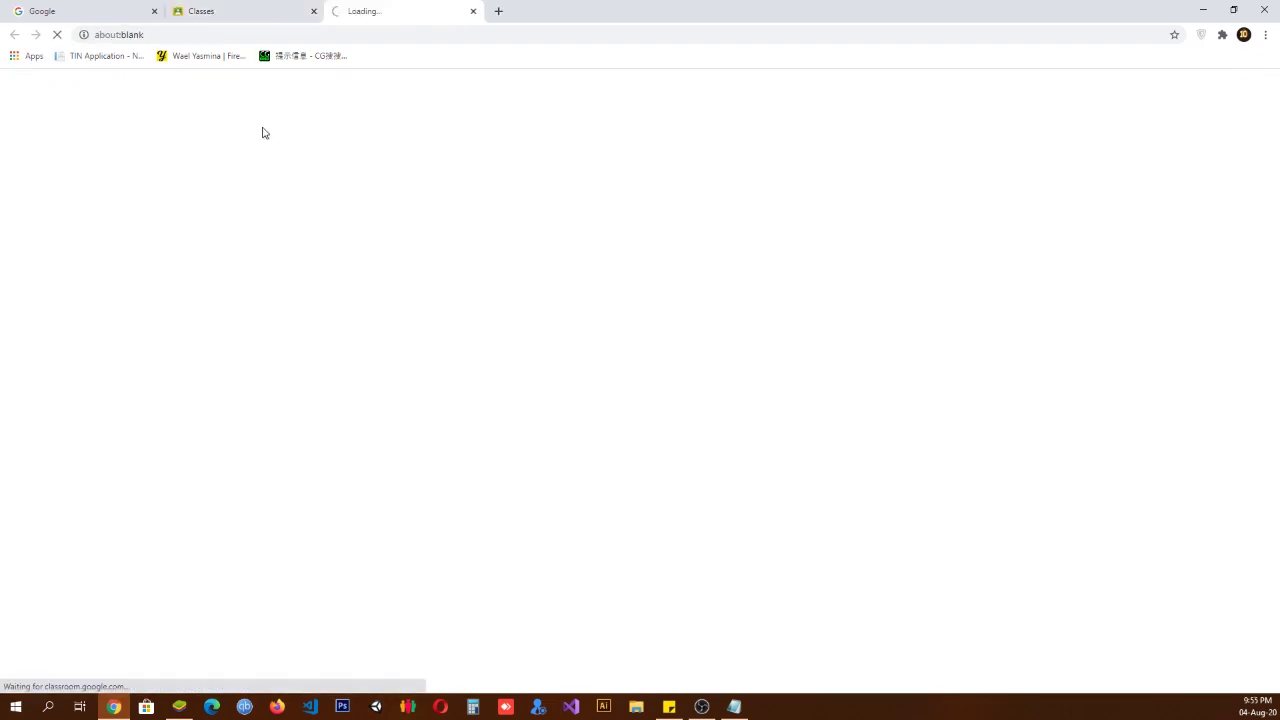
left_click(312, 11)
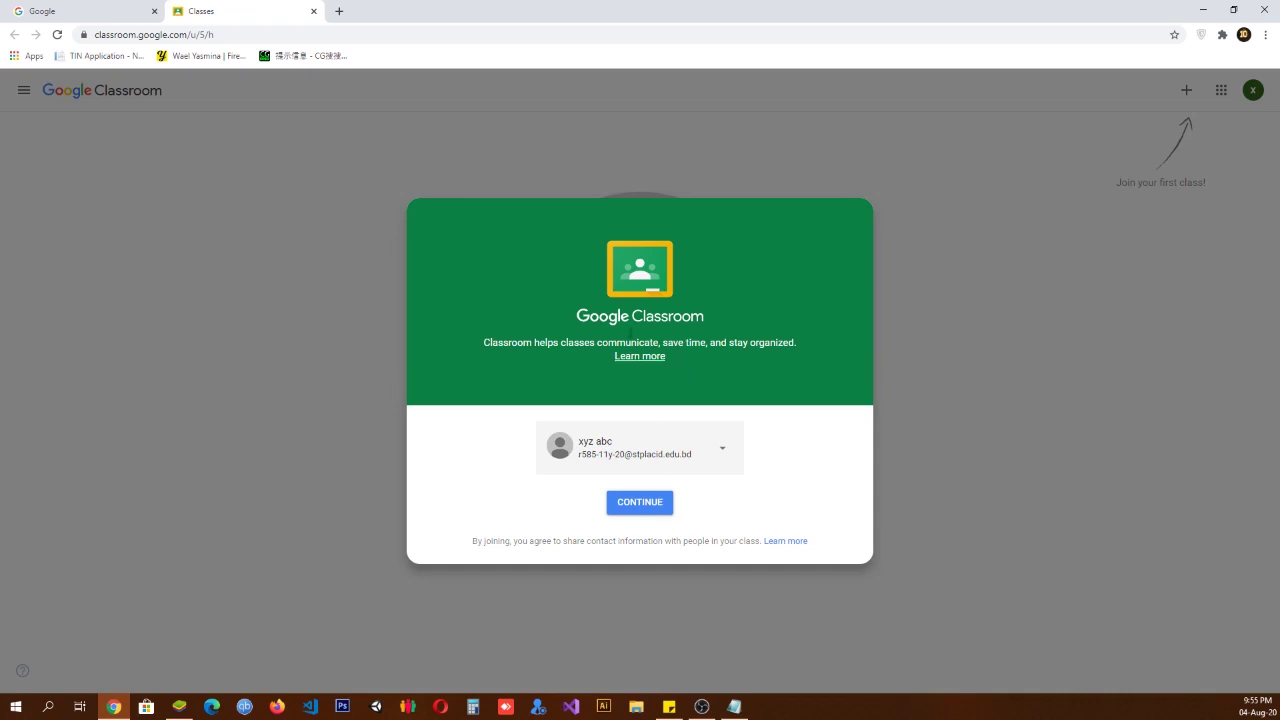
left_click(660, 503)
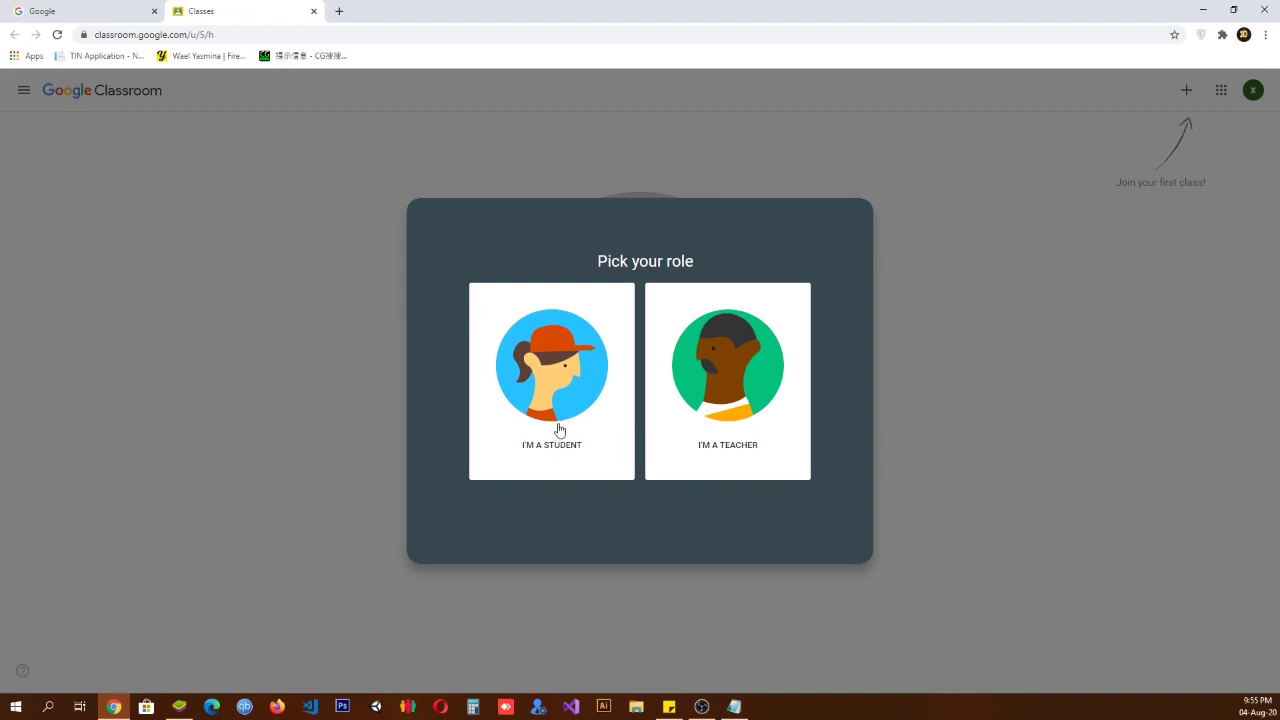
Step: Choose I'M A STUDENT, then go to Settings from the navigation menu
left_click(558, 430)
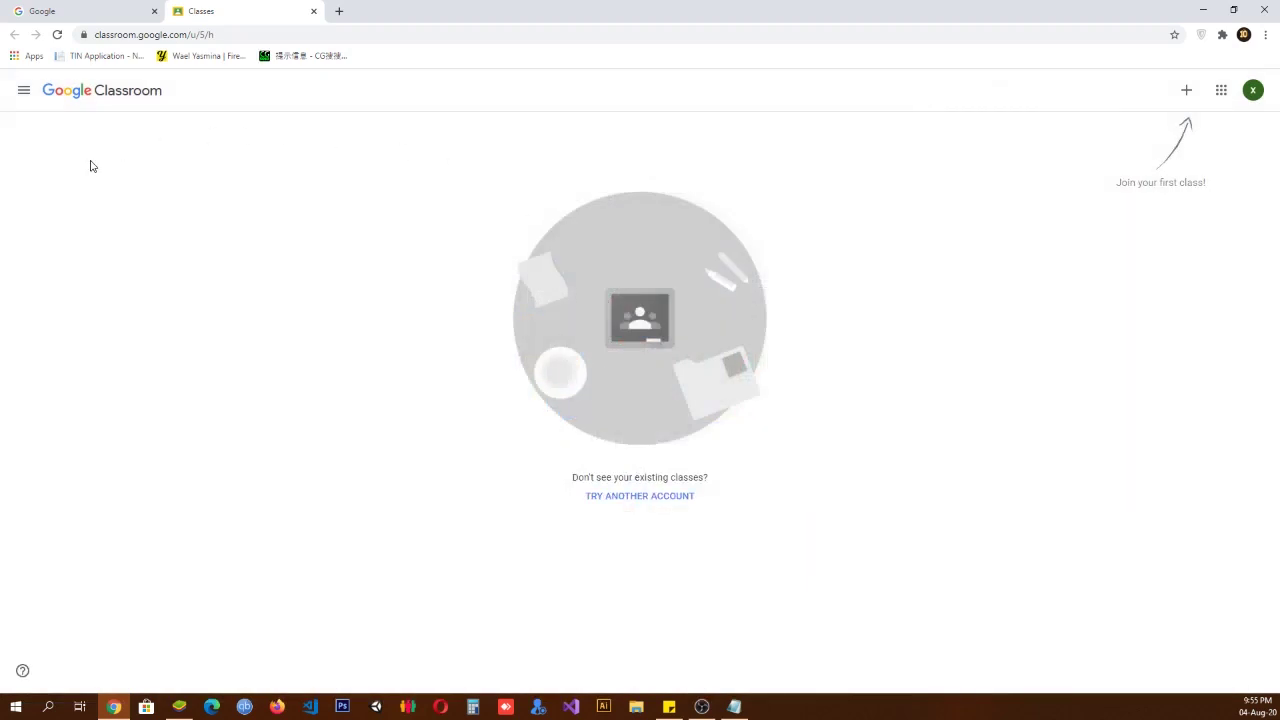
left_click(23, 92)
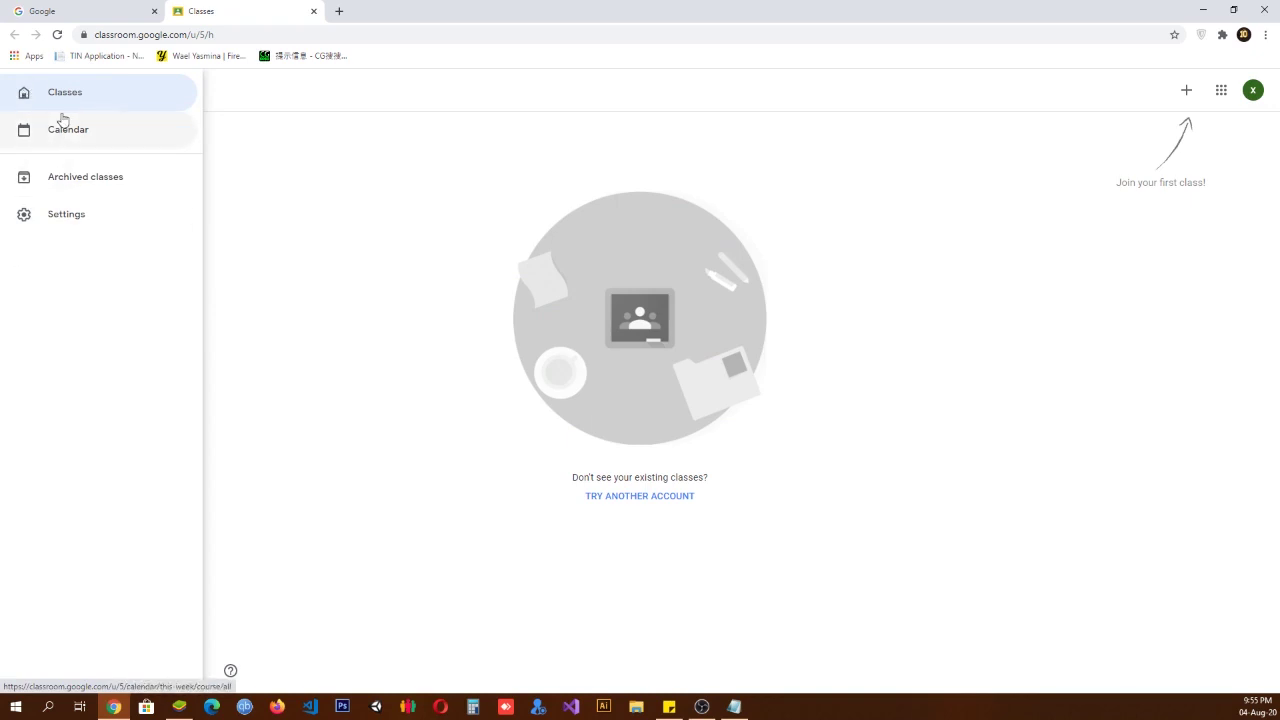
left_click(74, 222)
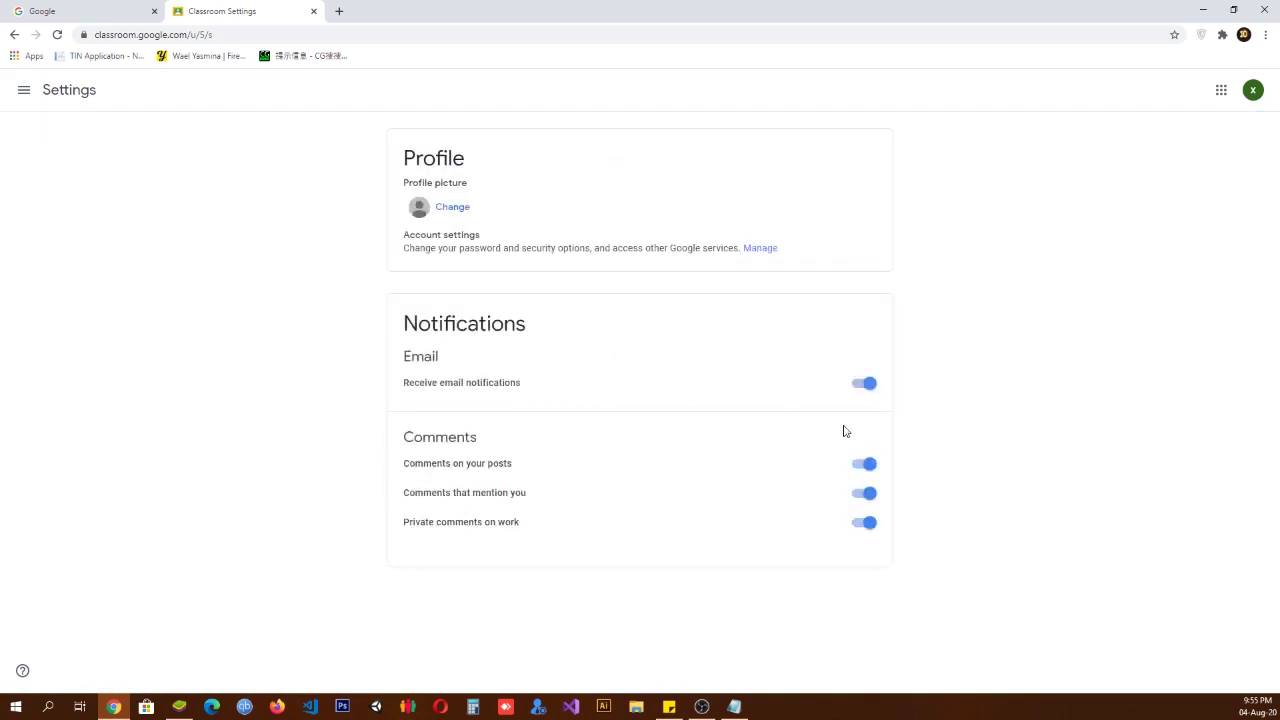
Step: Go to Classes, bring up Join class, and cancel the class code prompt
left_click(24, 93)
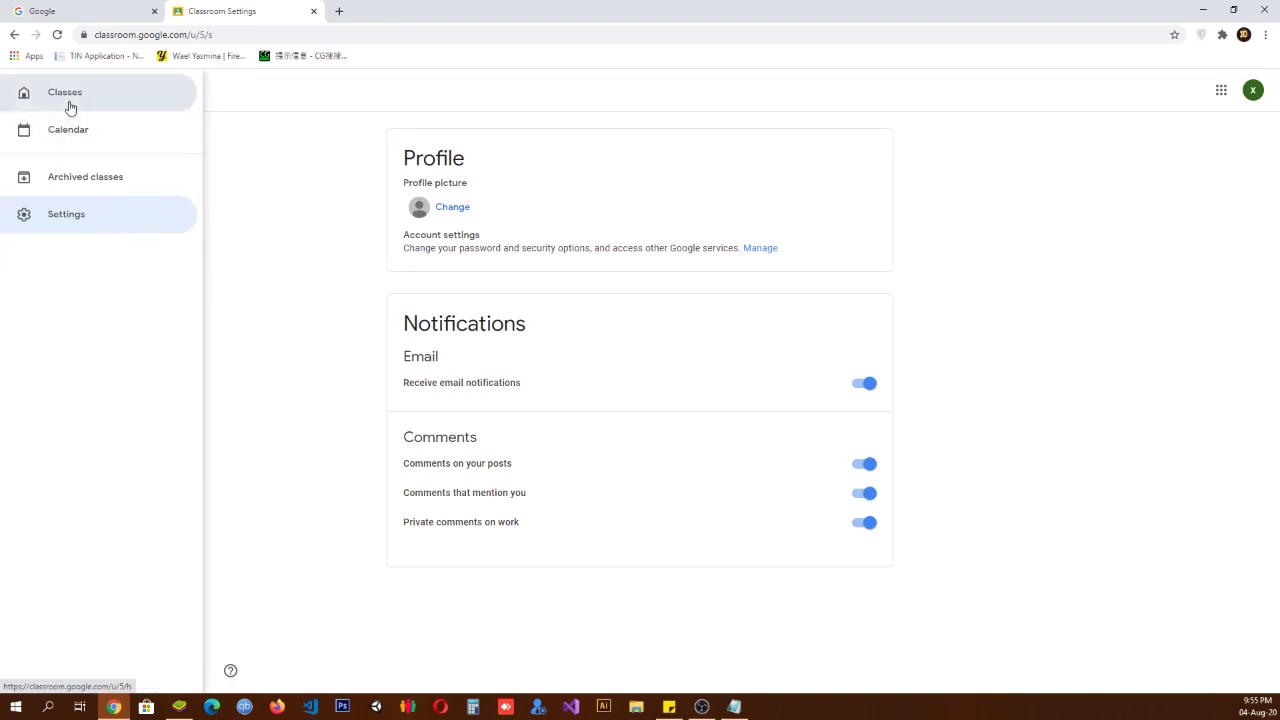
left_click(68, 100)
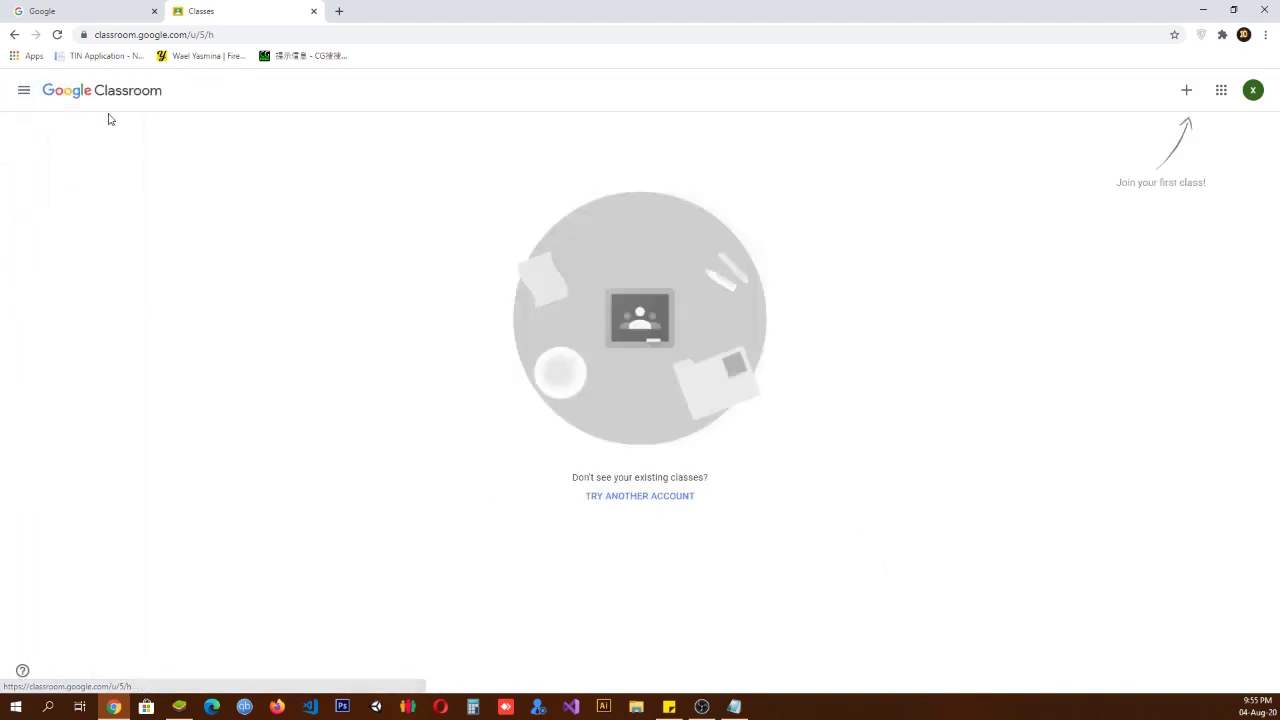
left_click(1189, 96)
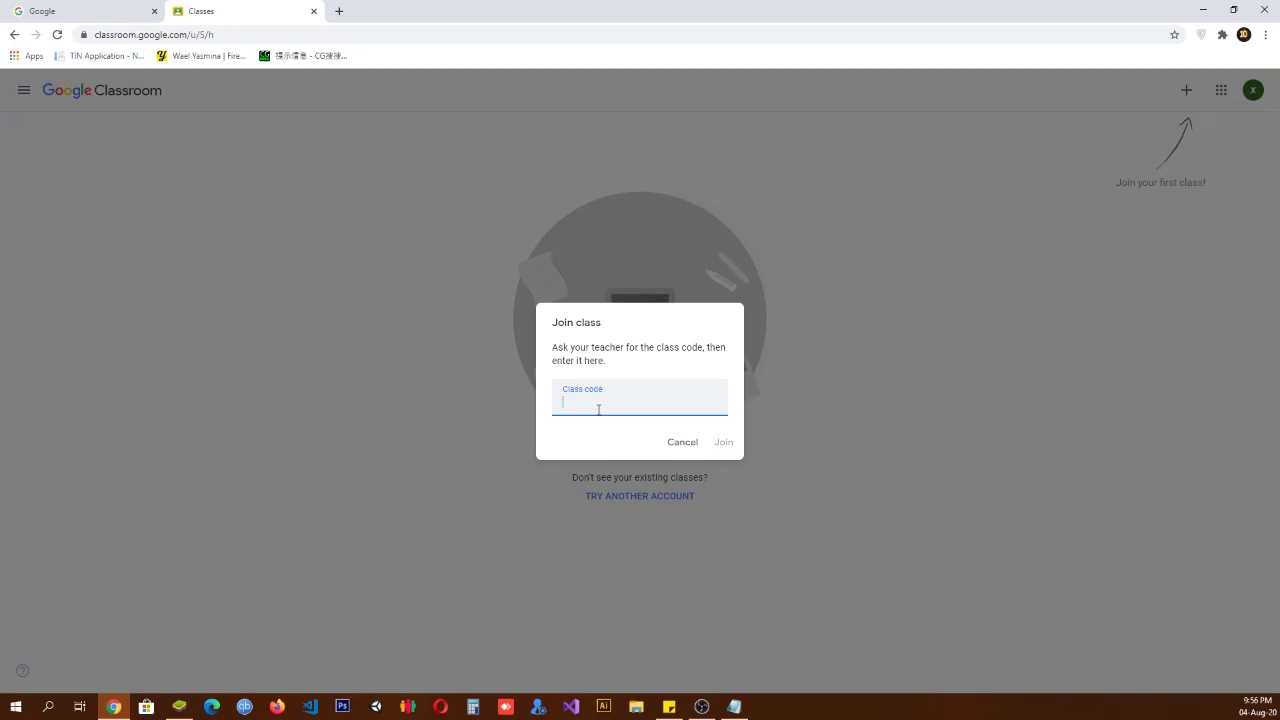
left_click(451, 457)
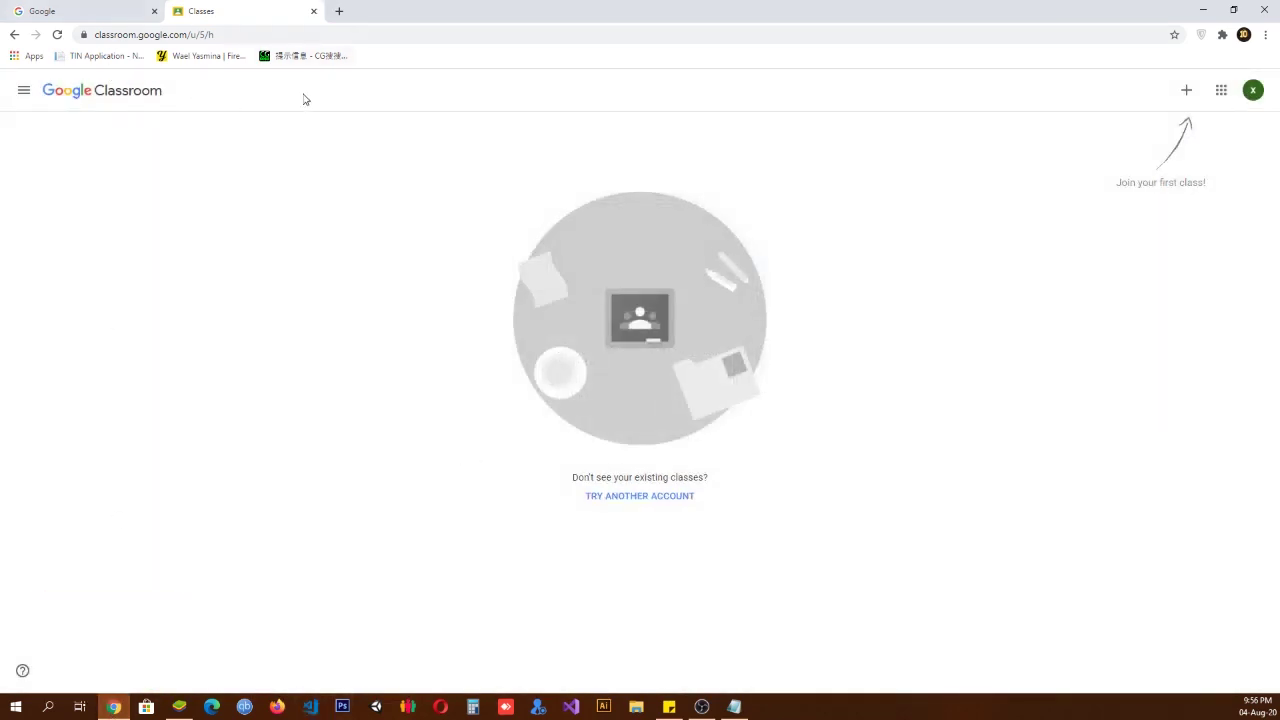
Step: Check the Notepad window, then restore and re-maximize the Chrome window
left_click(734, 706)
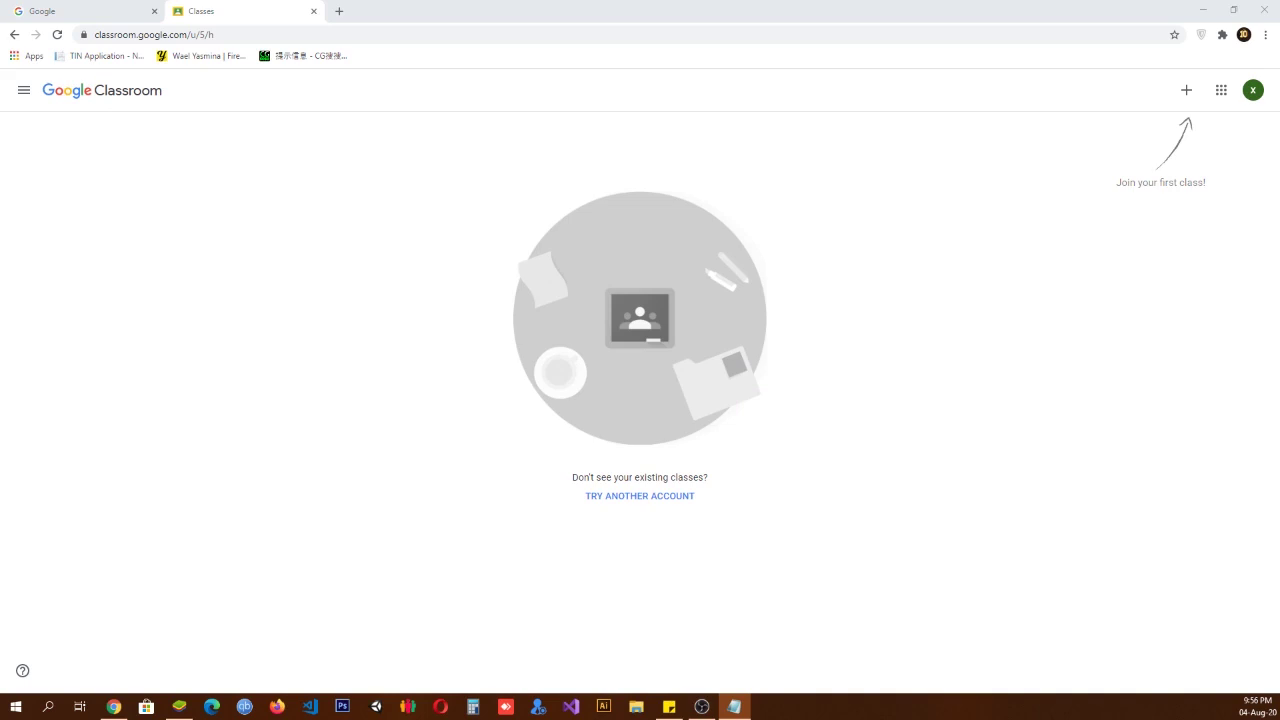
double_click(353, 9)
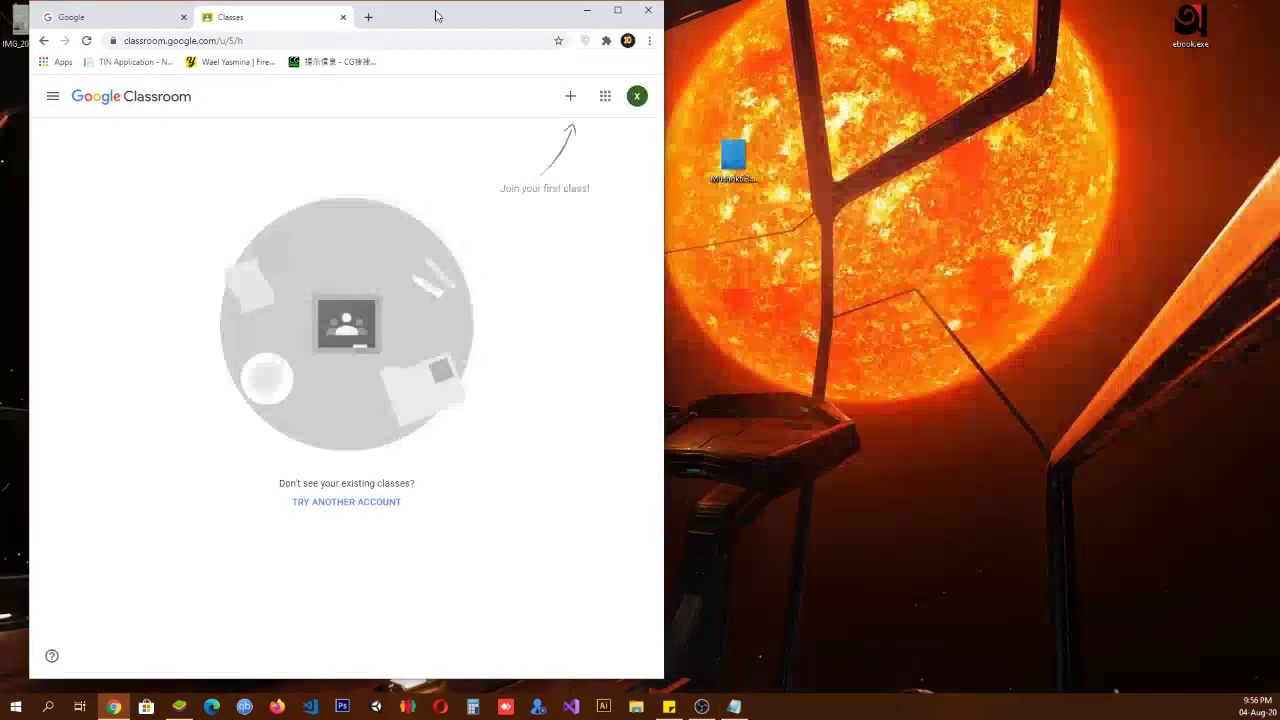
double_click(438, 15)
Step: Load the pasted spreadsheet address in a new browser tab
left_click(334, 10)
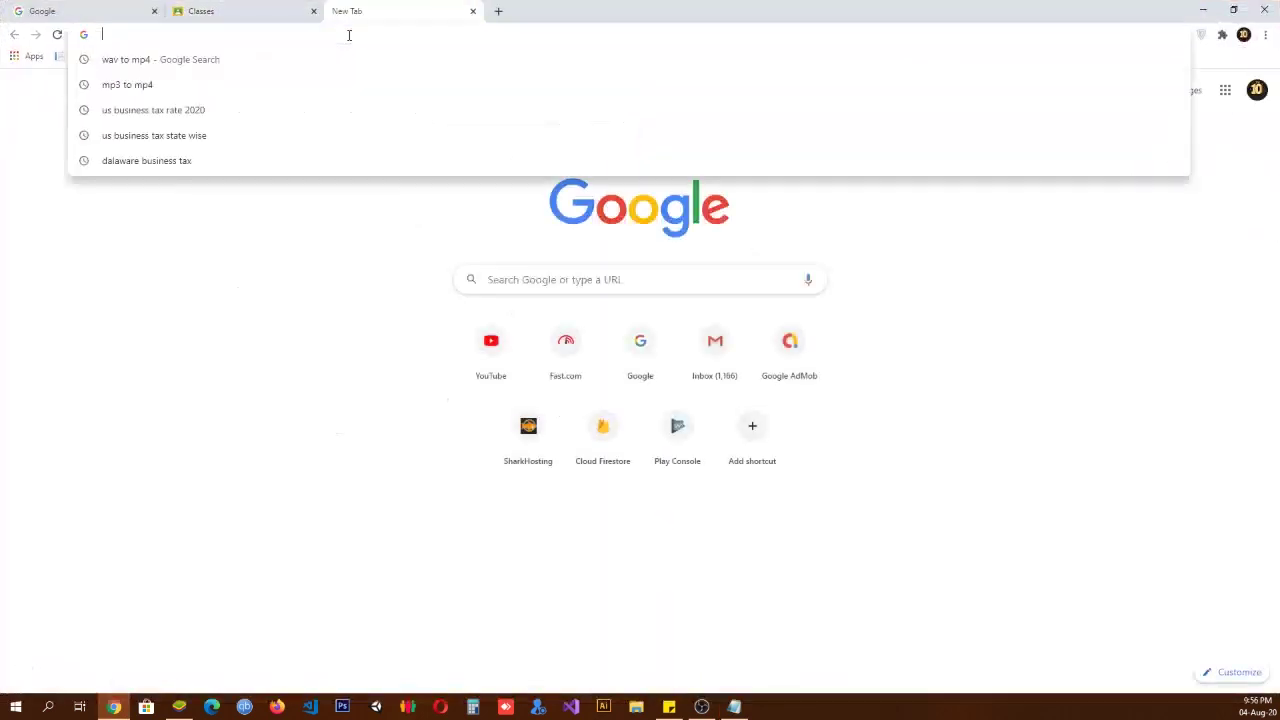
key("Return")
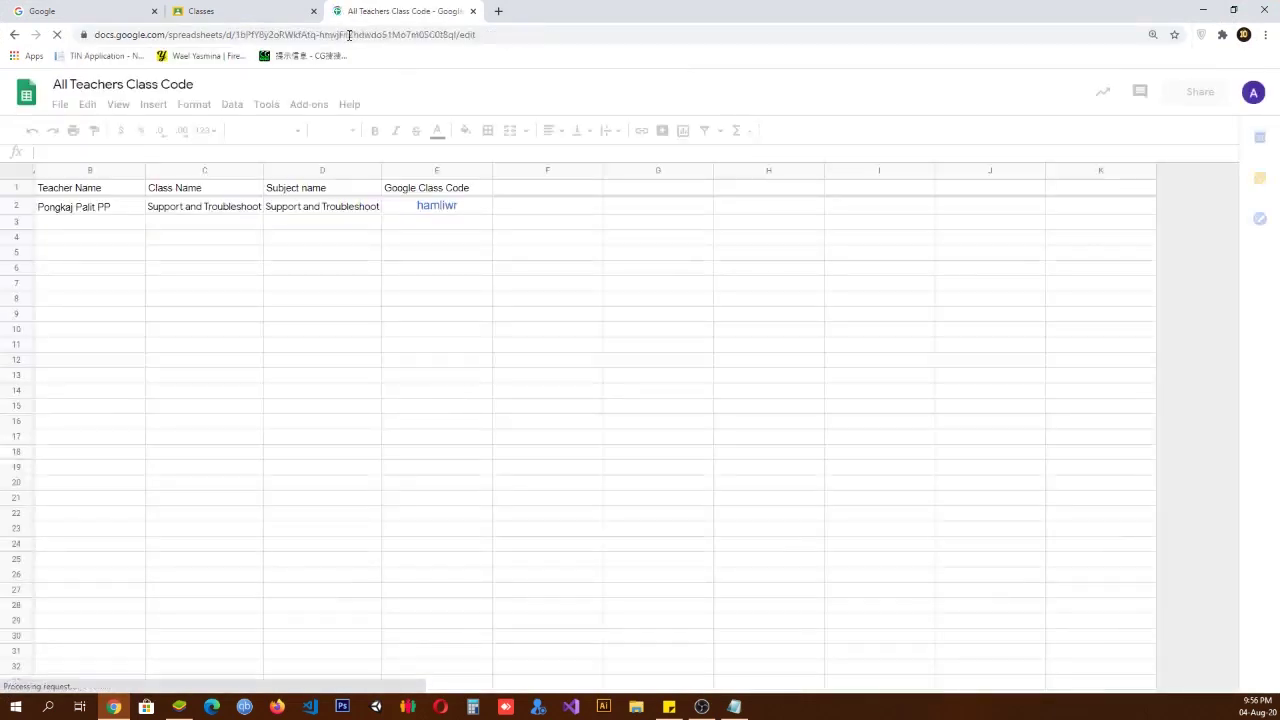
Step: Review the Teacher Name, Class Name, Subject and Class Code columns
left_click(93, 172)
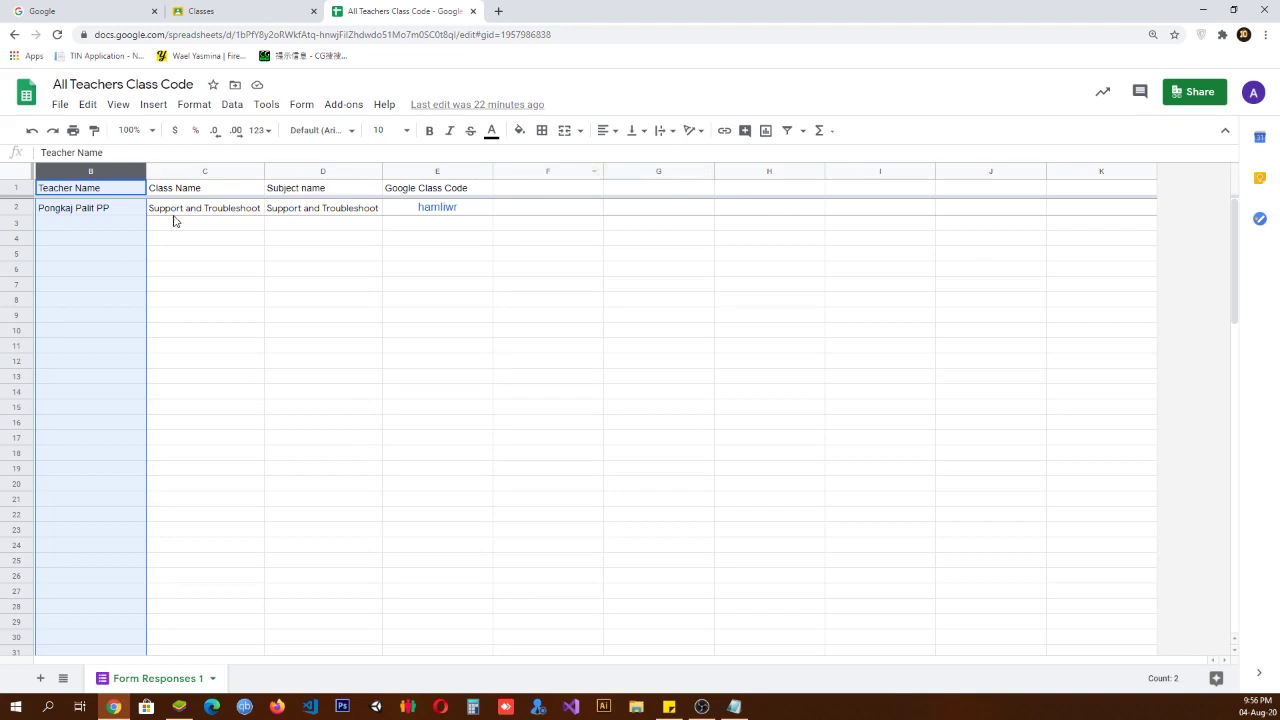
left_click(200, 189)
left_click(204, 171)
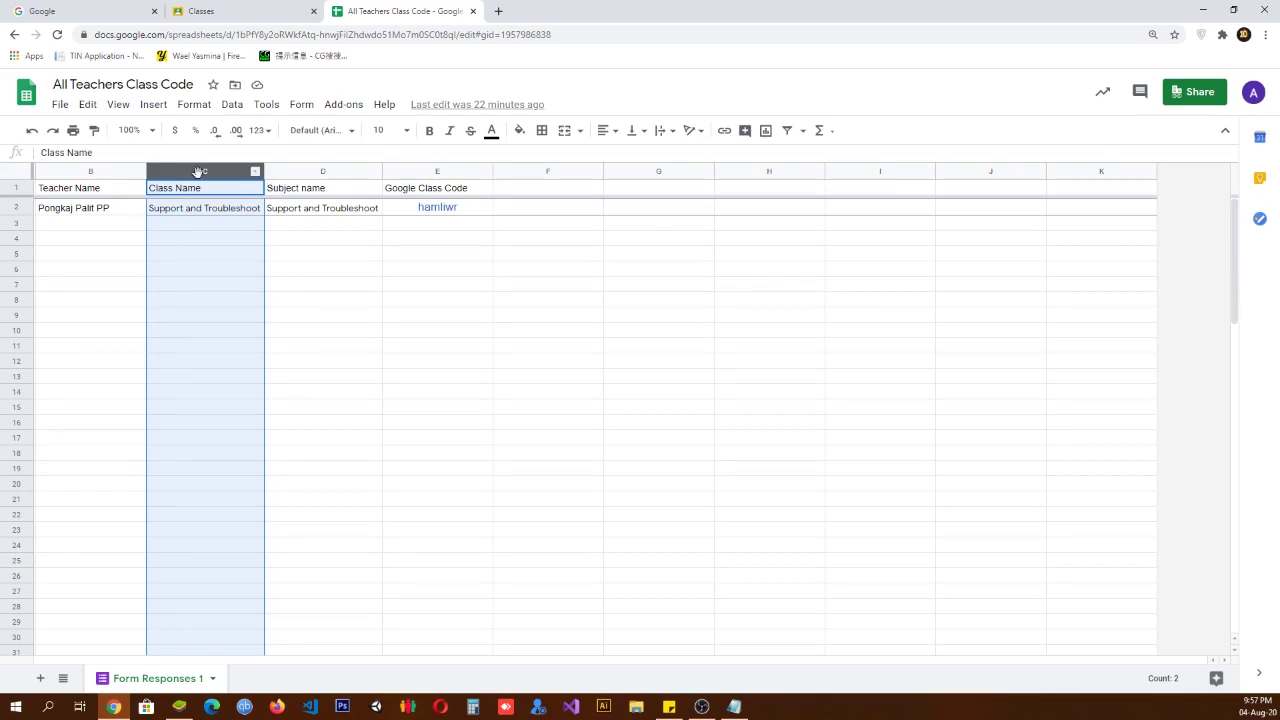
left_click(337, 170)
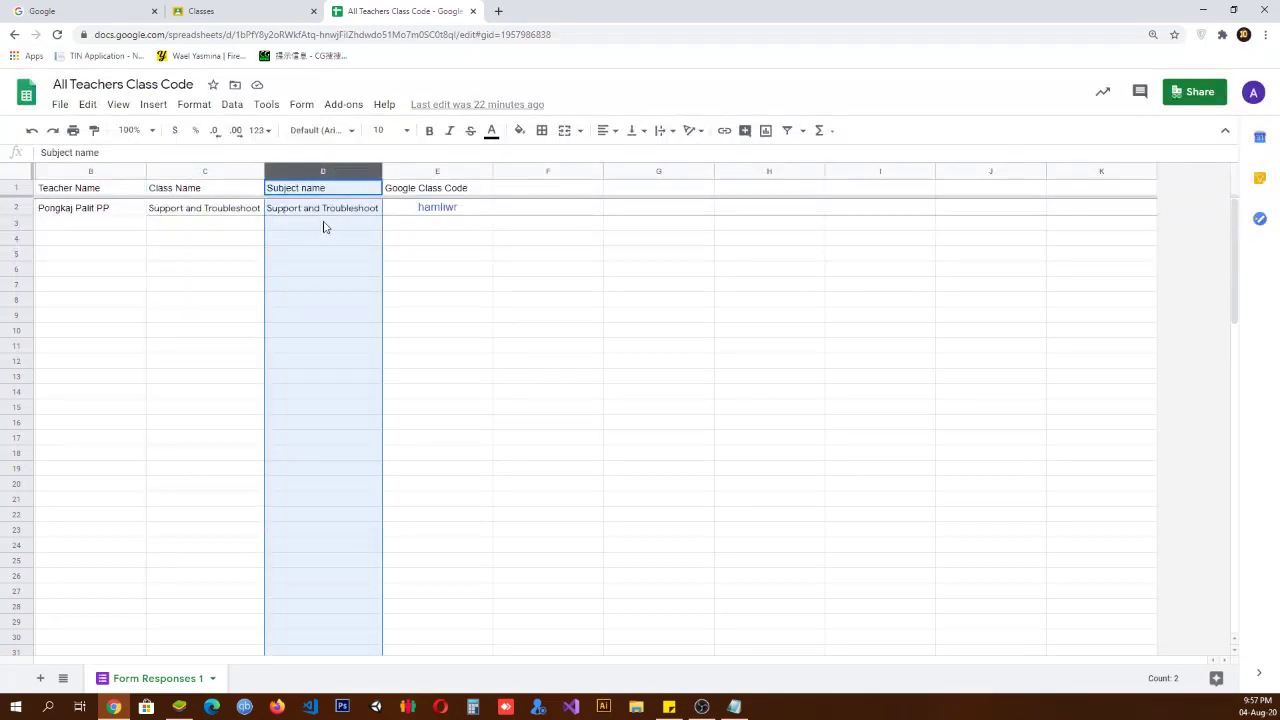
left_click(434, 172)
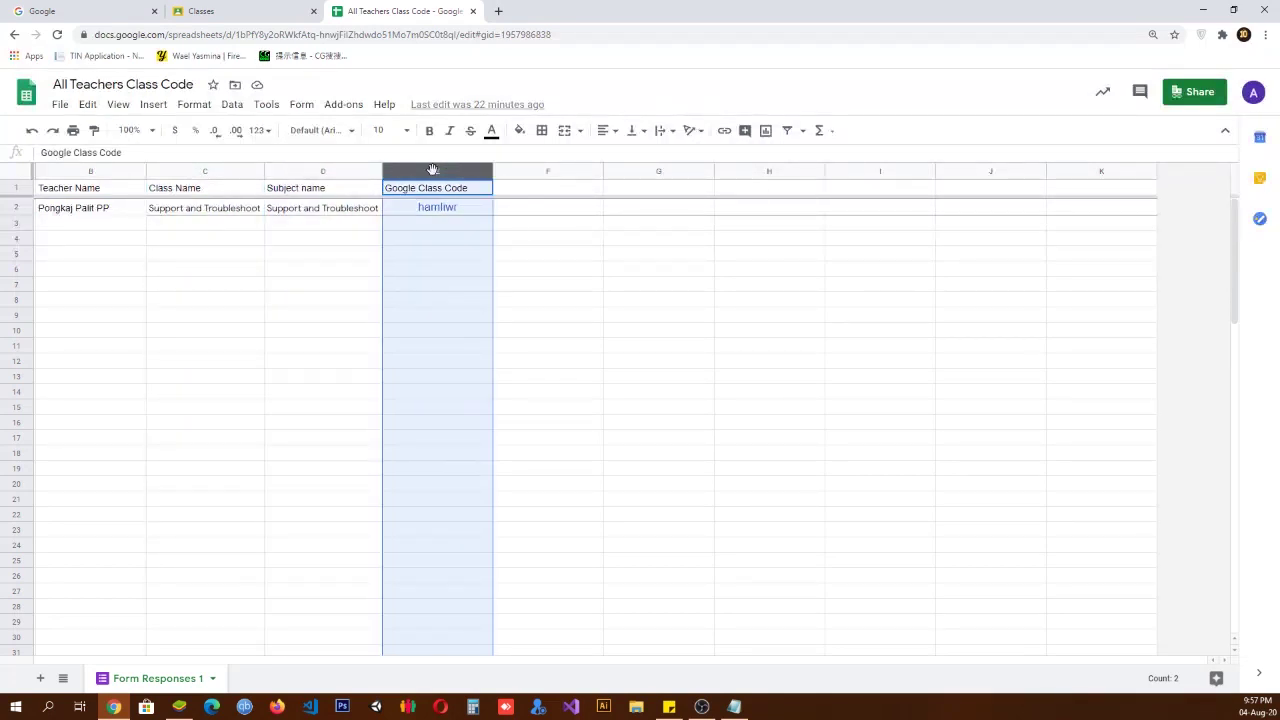
left_click(474, 214)
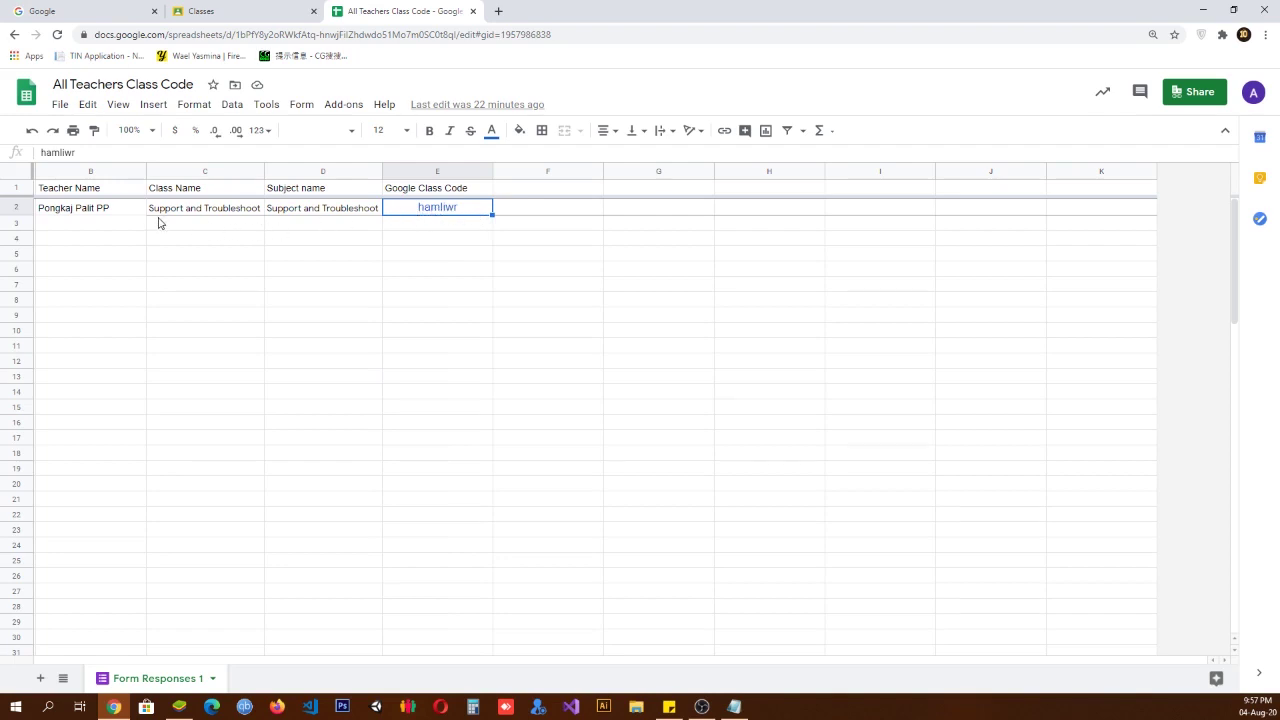
left_click(221, 218)
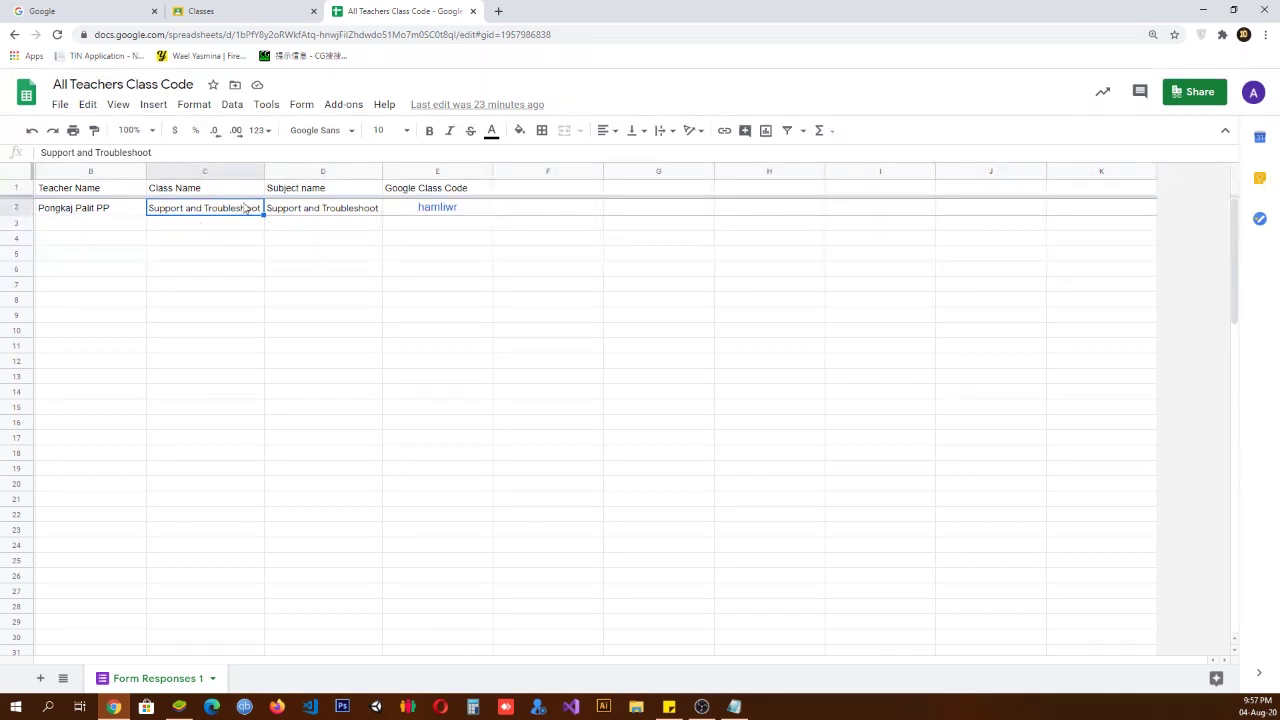
Step: Copy the Support and Troubleshoot class code from cell E2 and return to Classroom
left_click(449, 212)
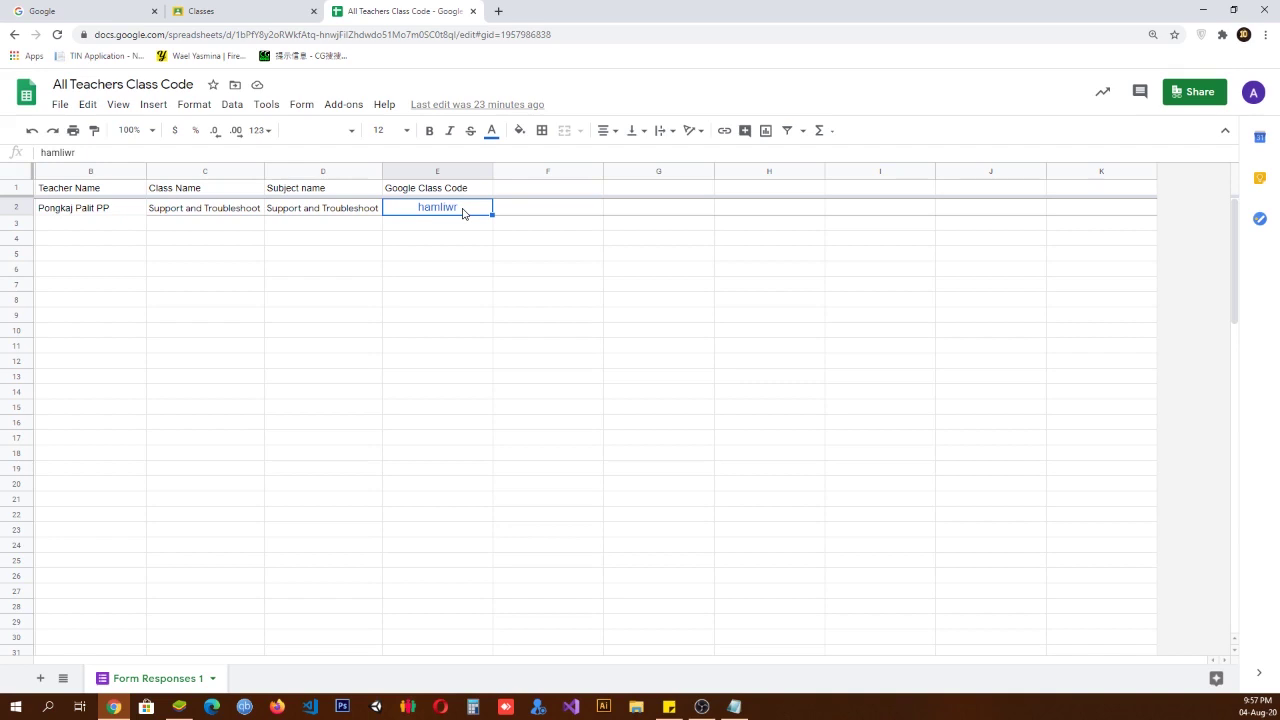
double_click(430, 208)
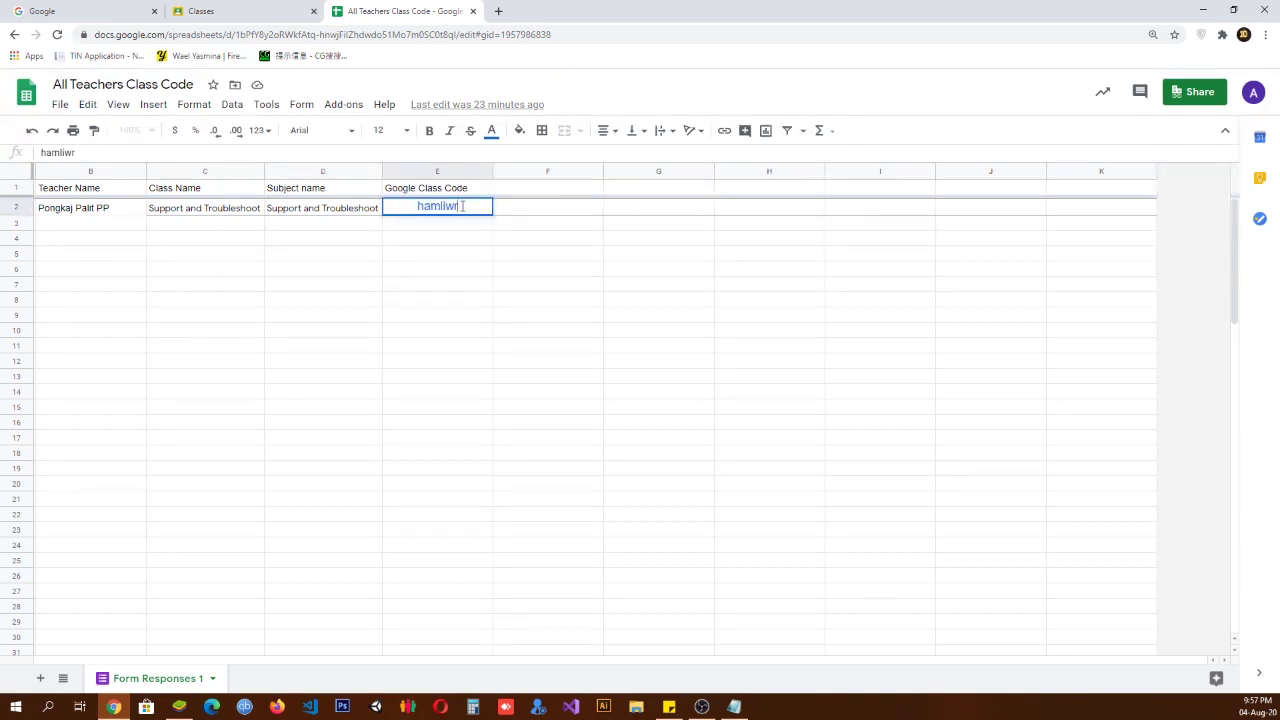
left_click_drag(462, 206, 390, 200)
key("ctrl+c")
left_click(431, 308)
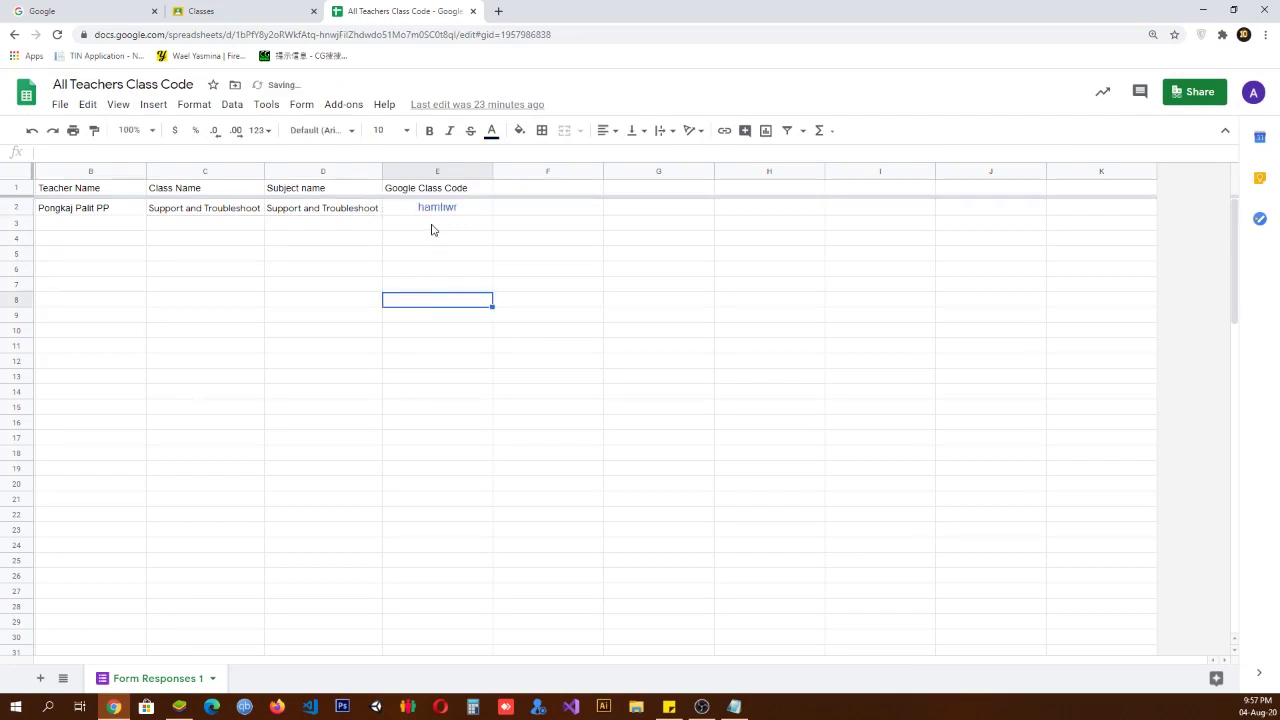
left_click(199, 11)
Step: Join the class by pasting the copied class code and confirming, opening the Support and Troubleshoot Stream
left_click(1187, 92)
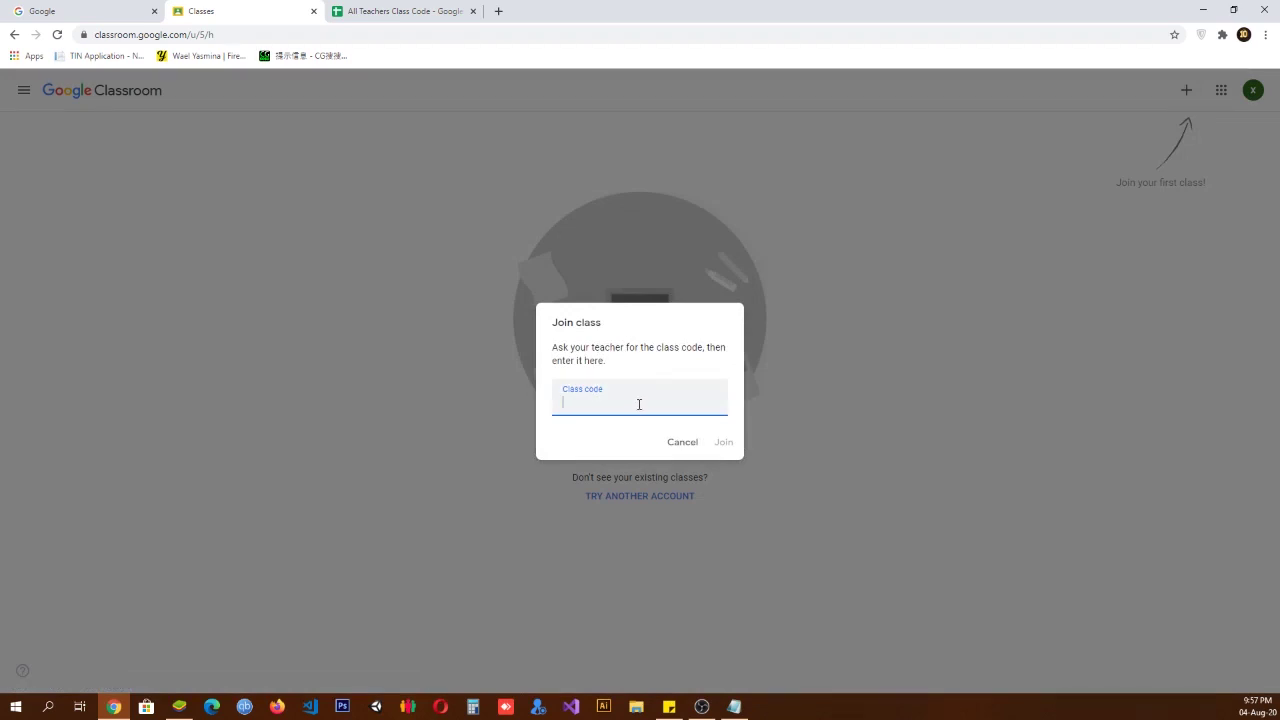
key("ctrl+v")
left_click(723, 443)
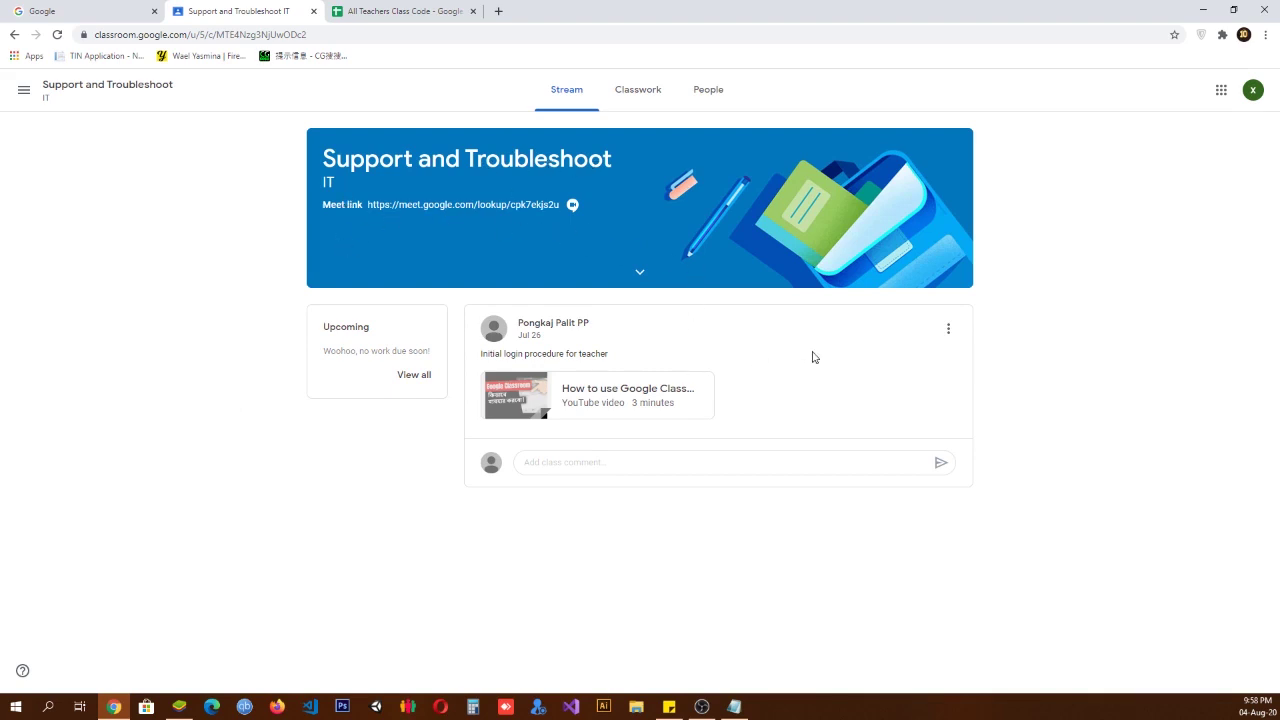
left_click(638, 98)
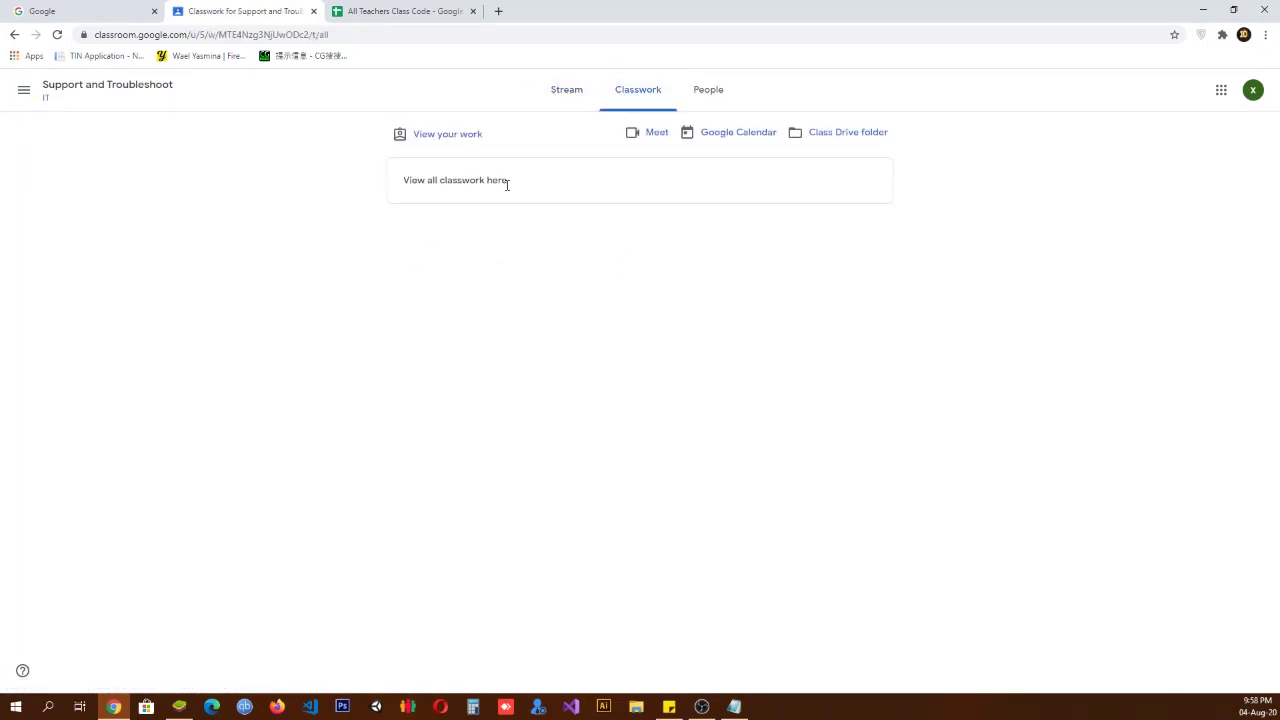
left_click(708, 92)
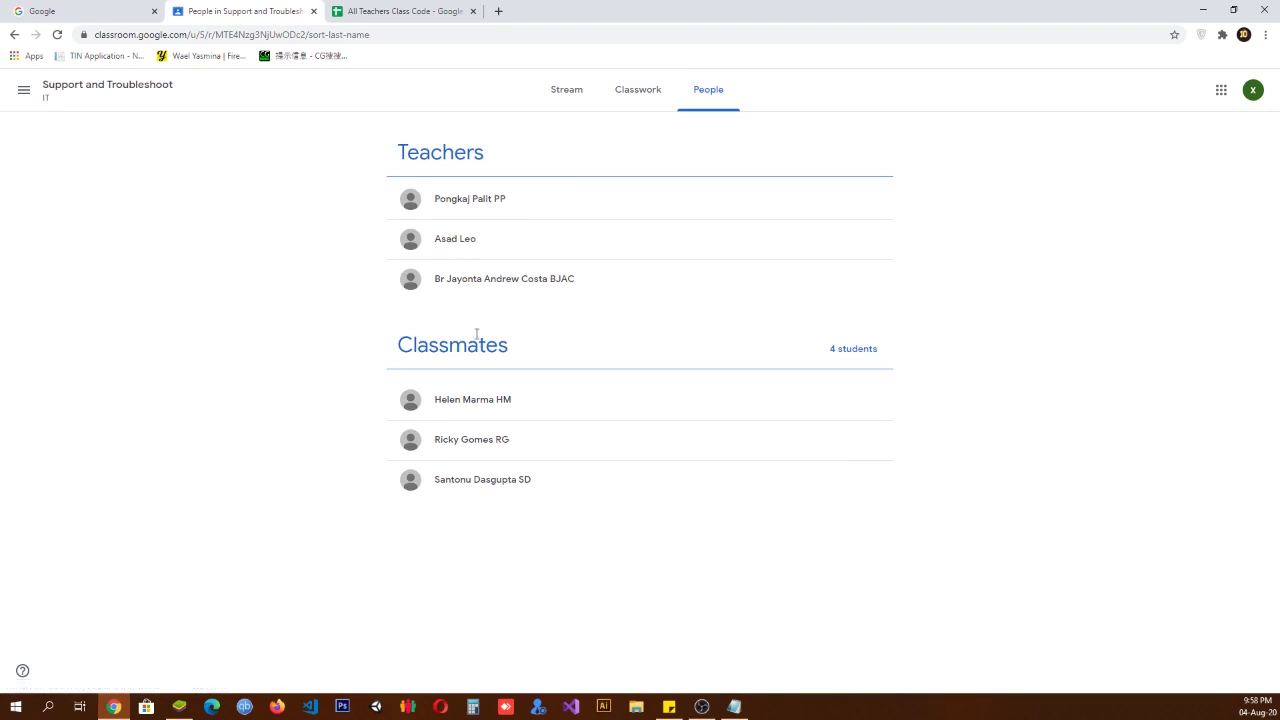
left_click(567, 92)
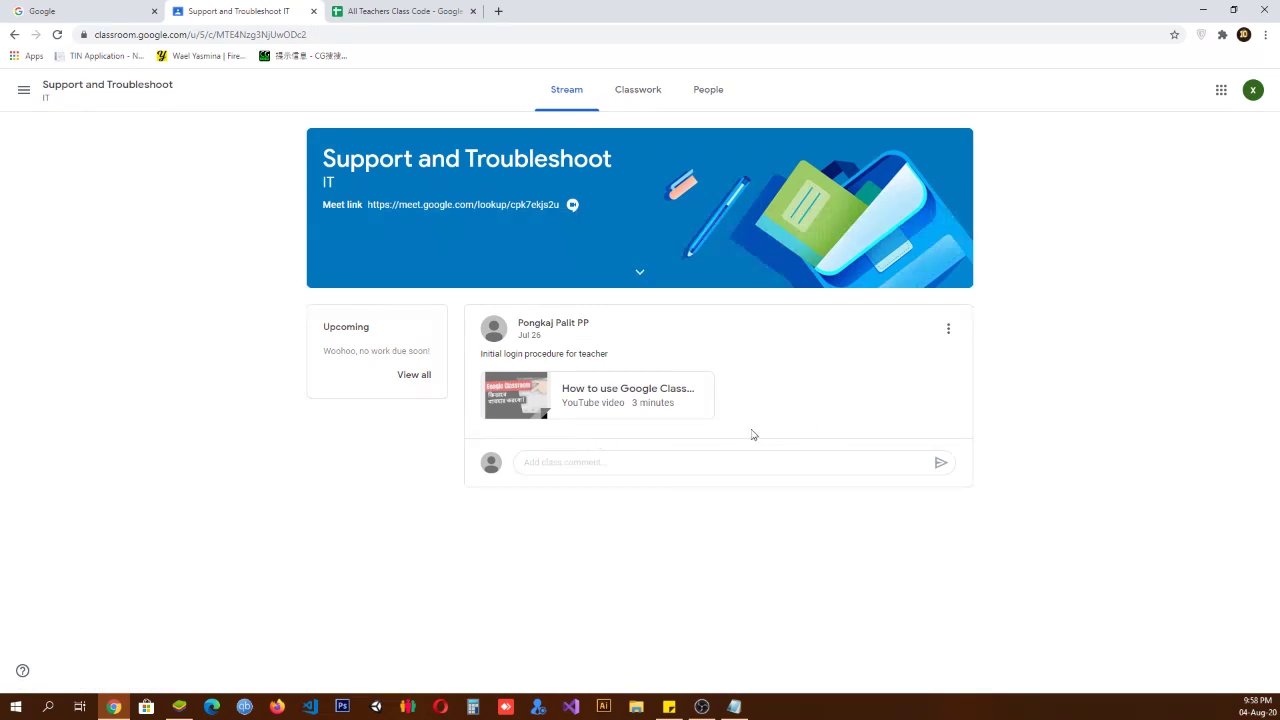
left_click(598, 463)
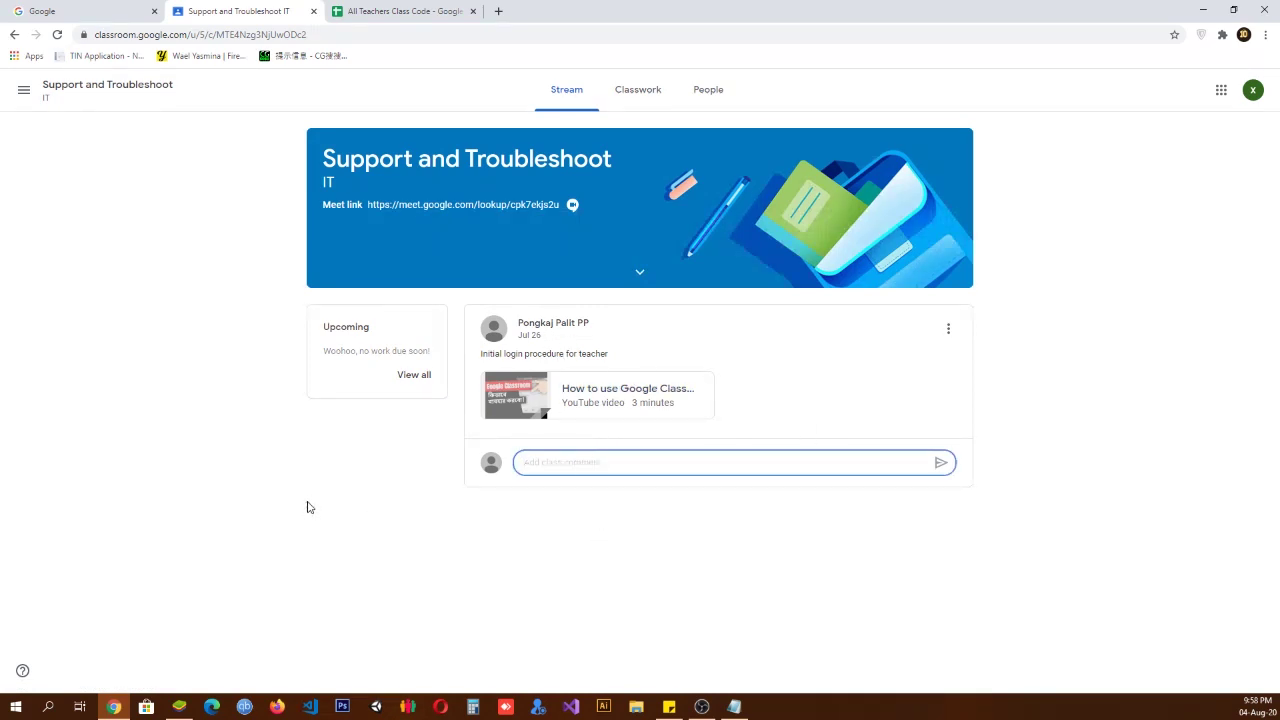
left_click(346, 496)
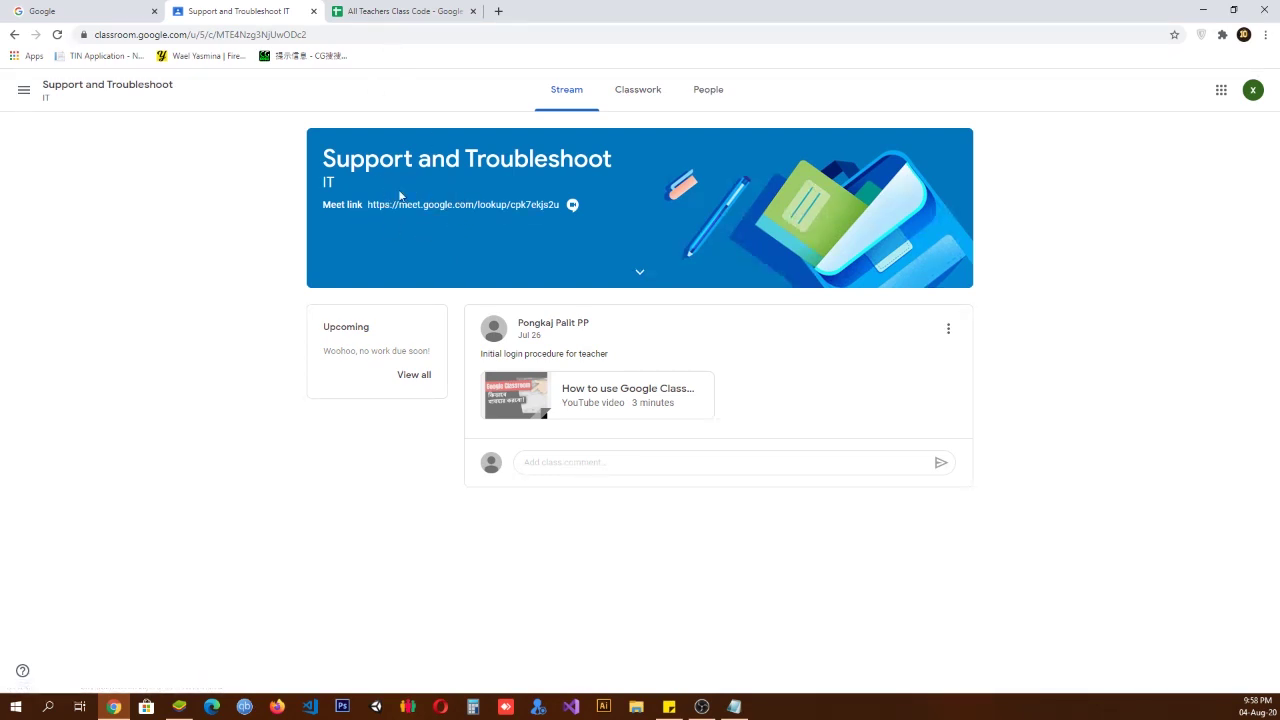
left_click(436, 207)
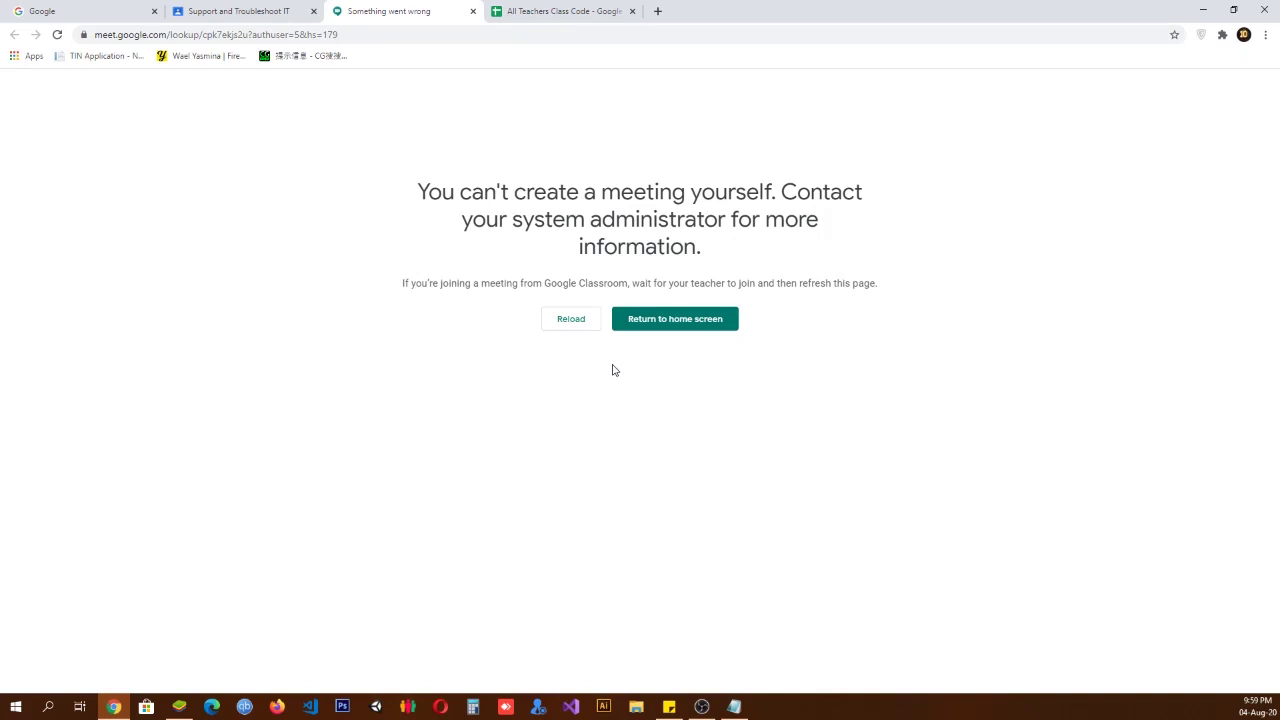
key("ctrl+shift+Tab")
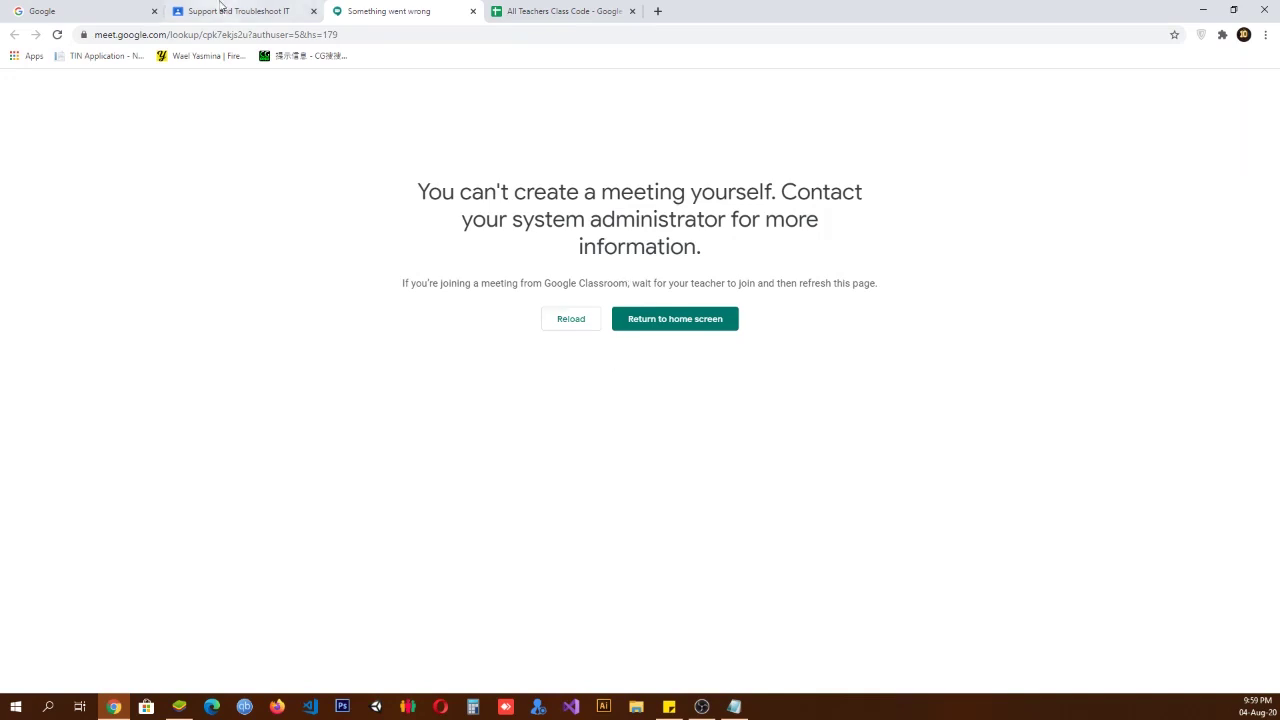
left_click(453, 206)
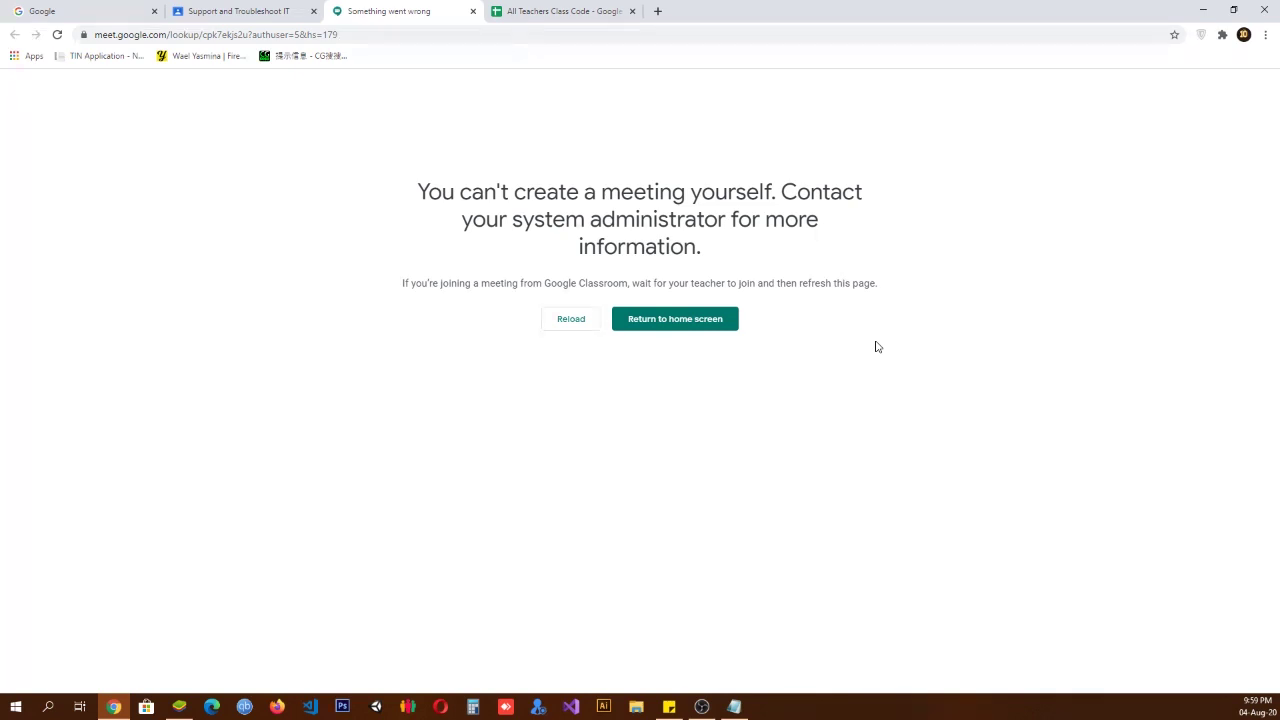
left_click(473, 11)
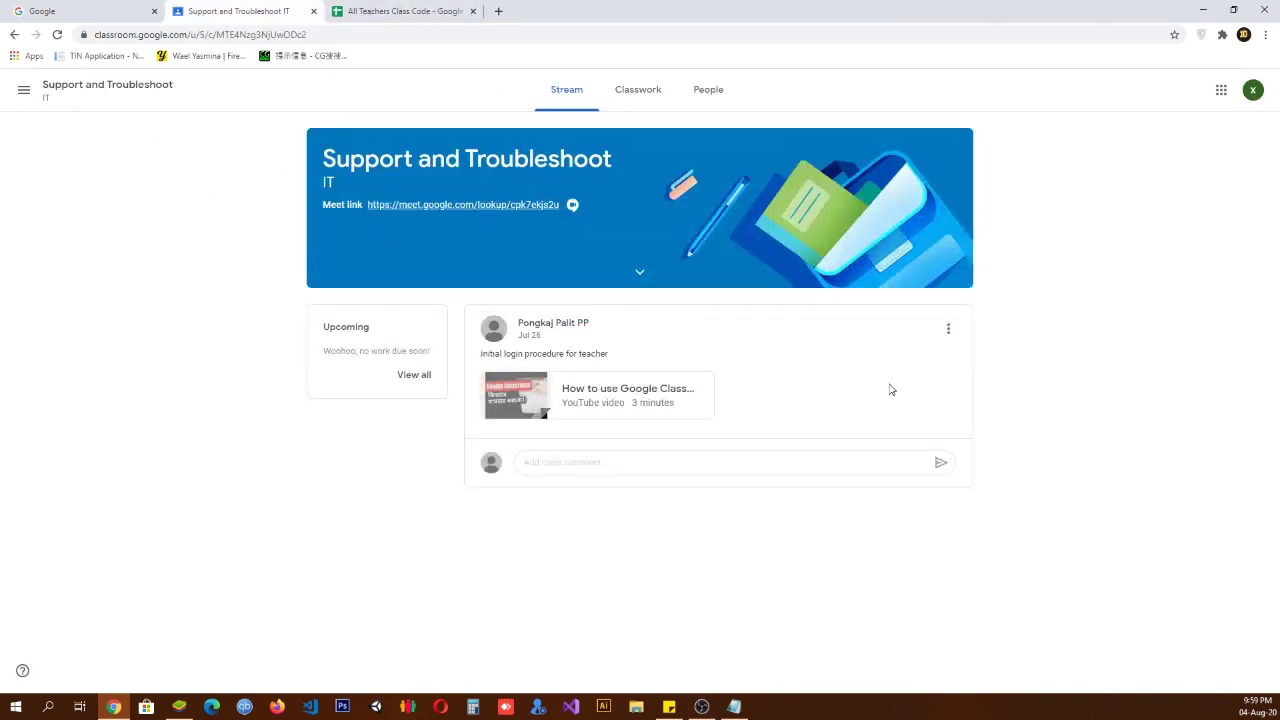
Step: Try the class Meet link, get the 'Something went wrong' page, and return to the class Stream
left_click(505, 205)
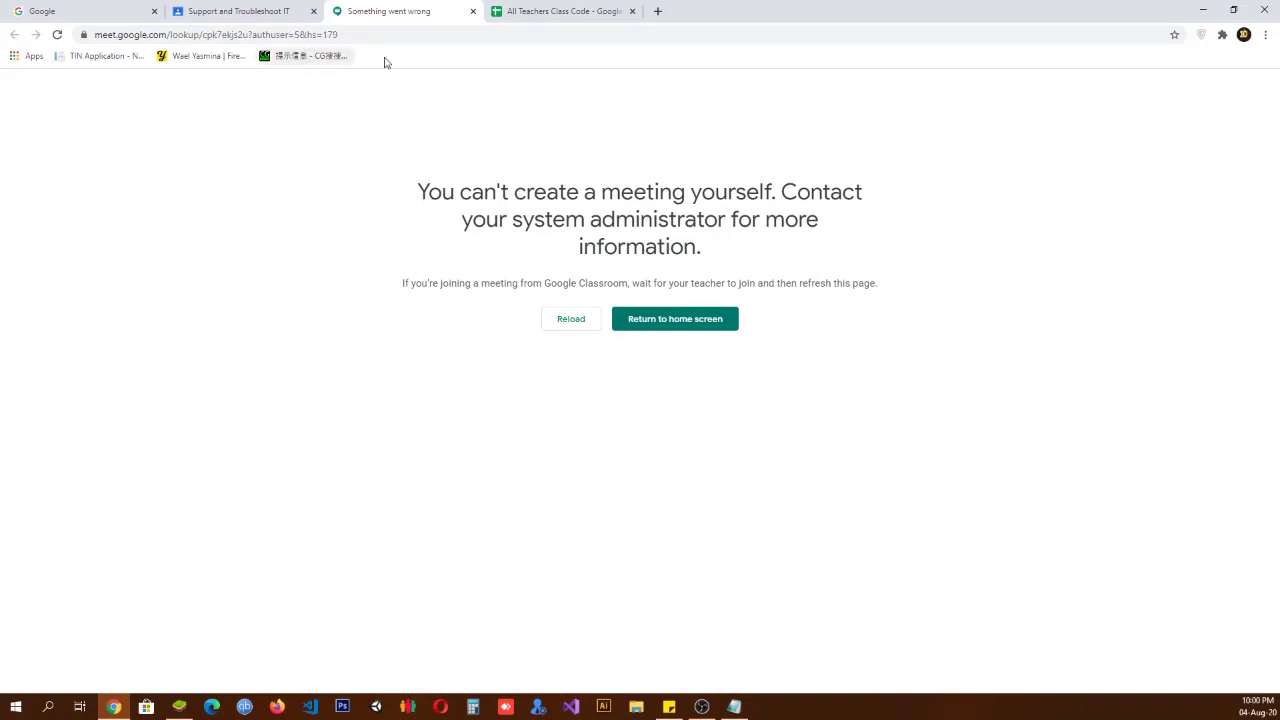
left_click(248, 8)
left_click(577, 462)
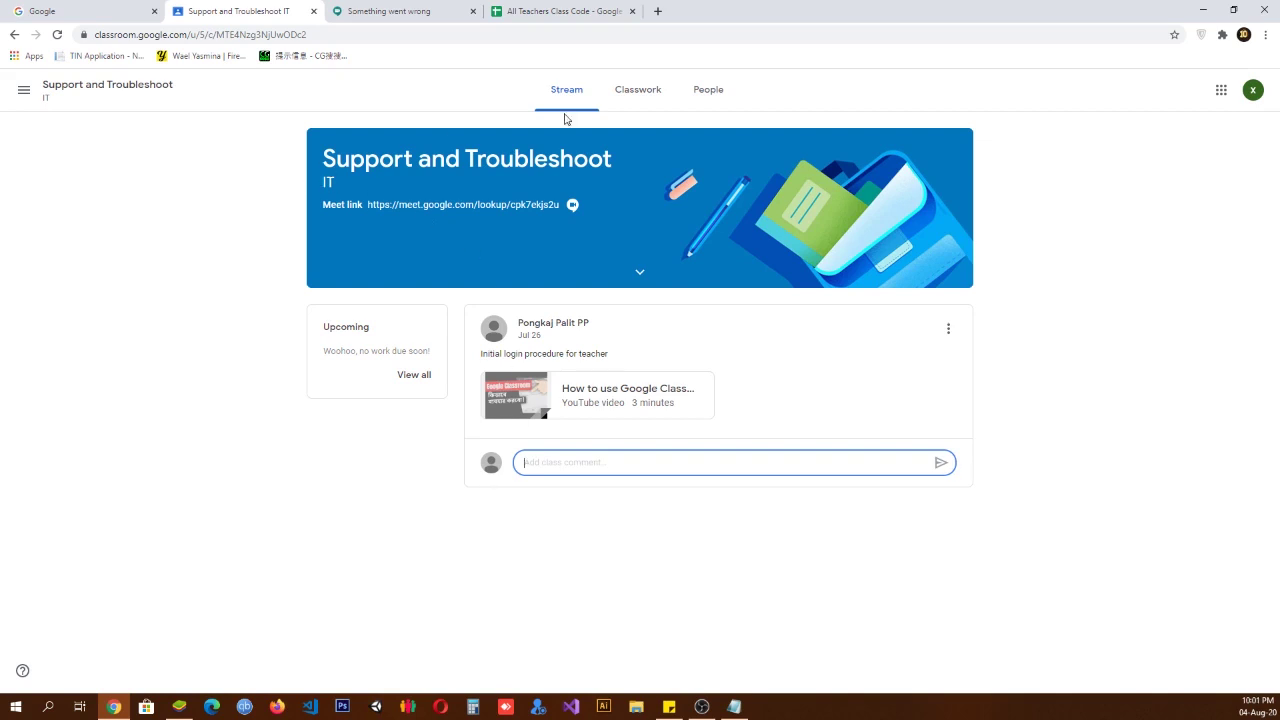
left_click(23, 91)
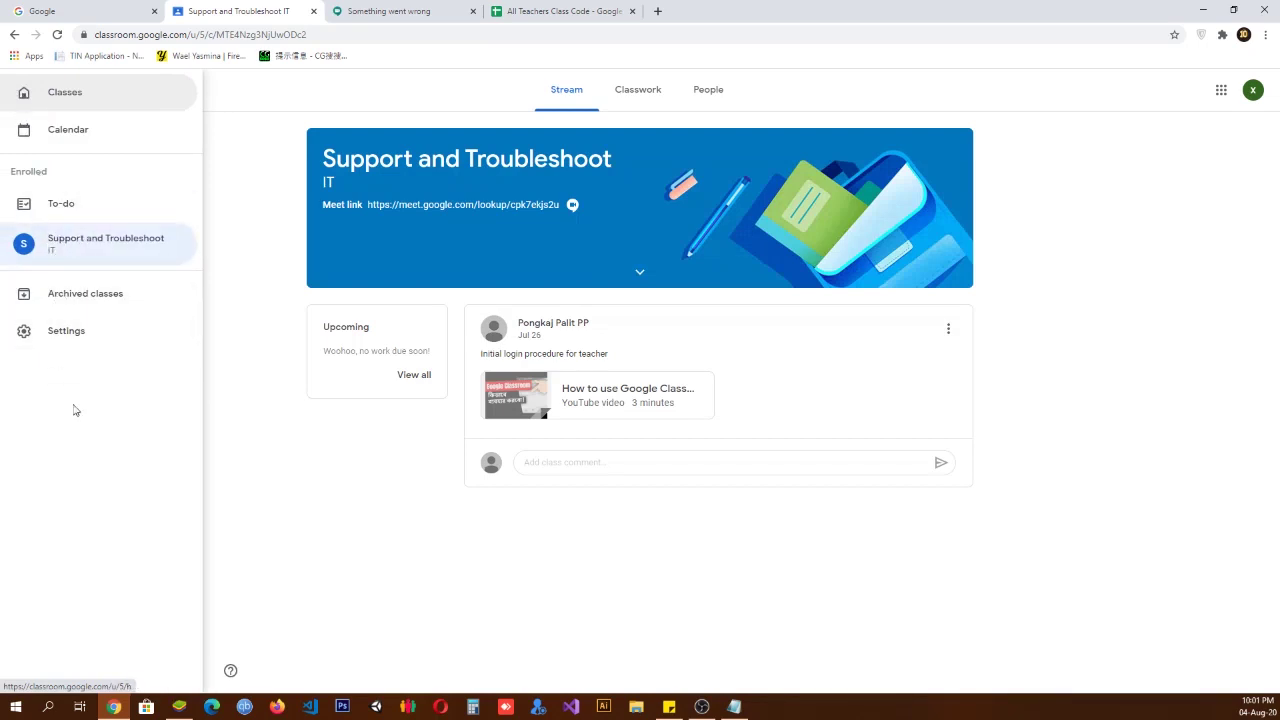
left_click(634, 100)
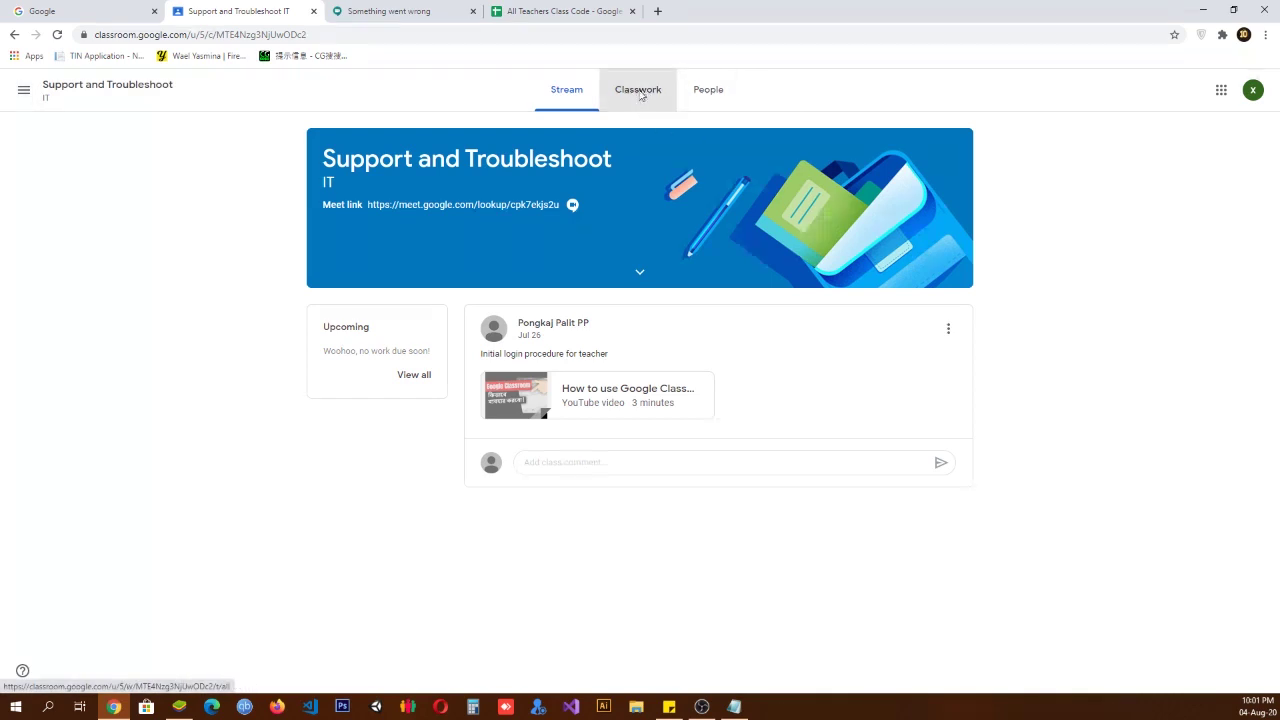
left_click(639, 93)
left_click(701, 93)
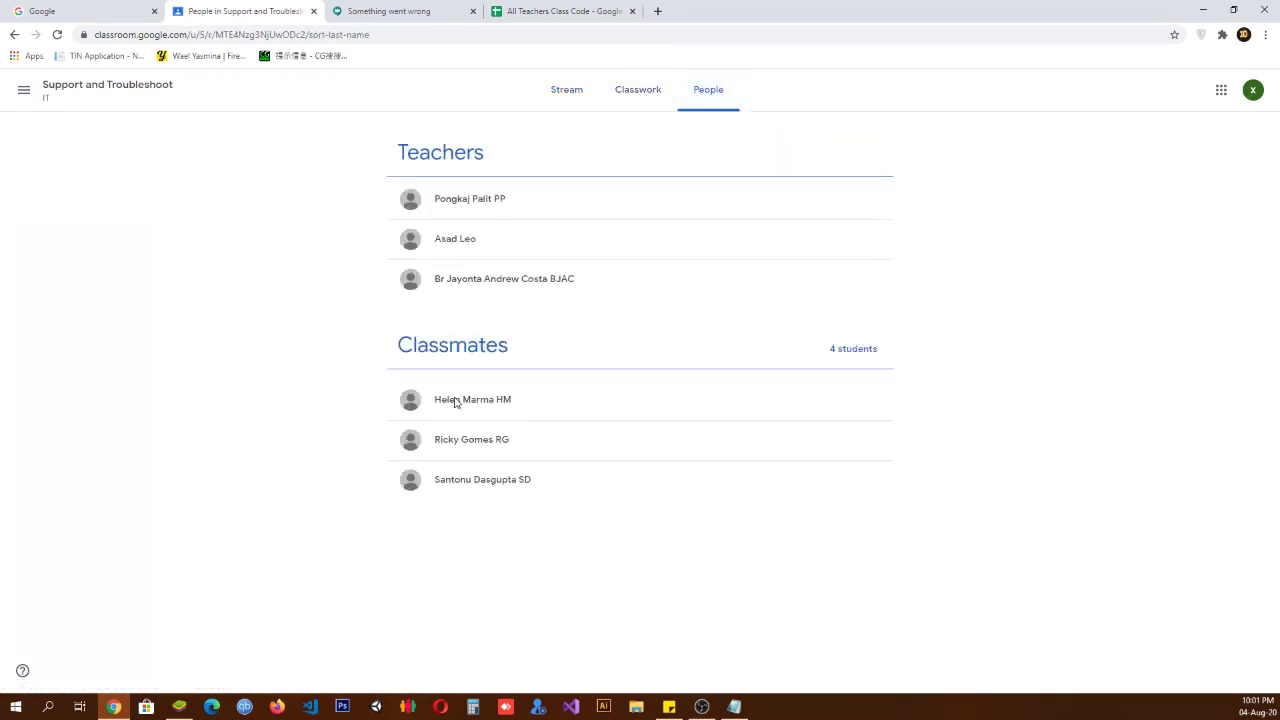
left_click(566, 90)
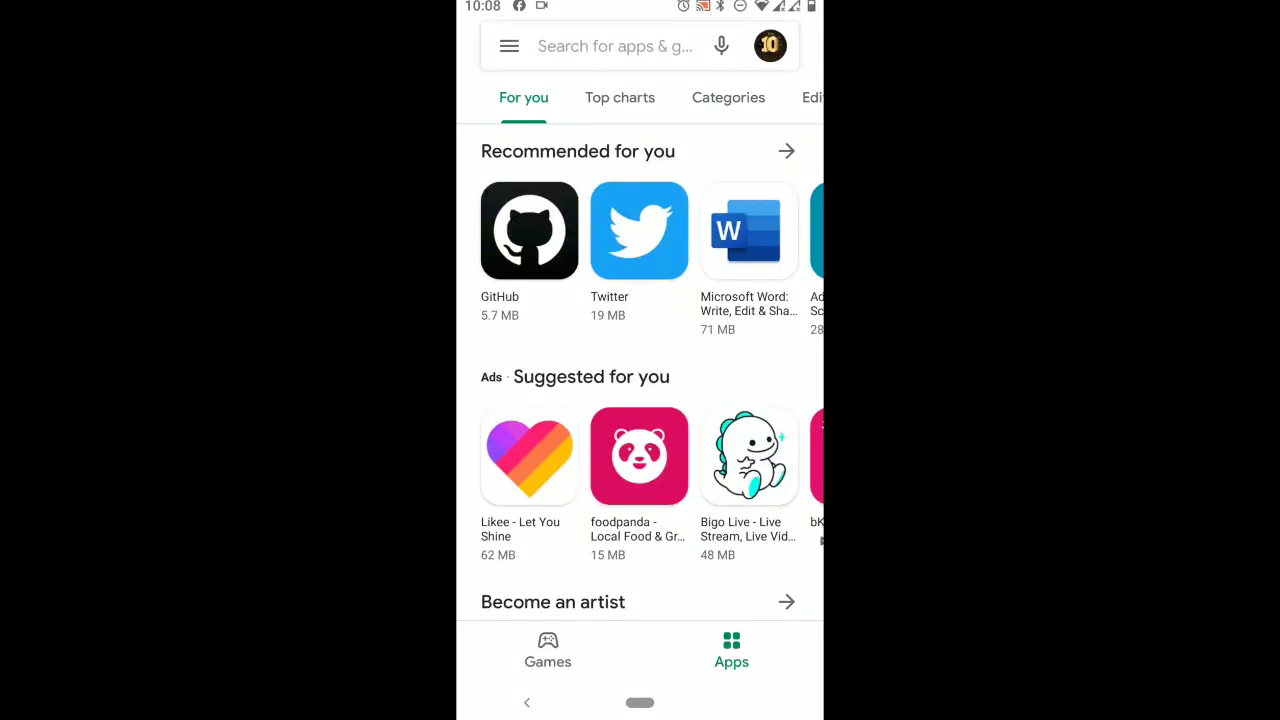
Step: Search 'google cl' to view the installed Google Classroom listing, then start a new 'goo' search
left_click(615, 46)
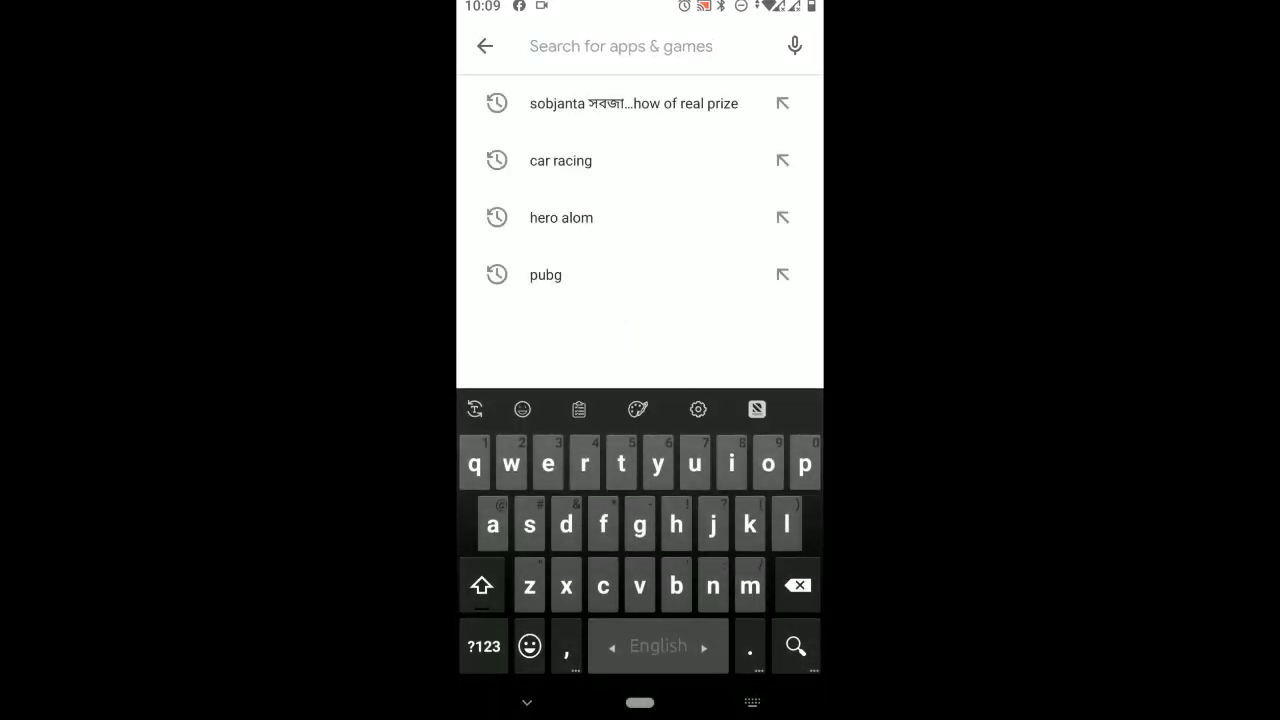
type("g")
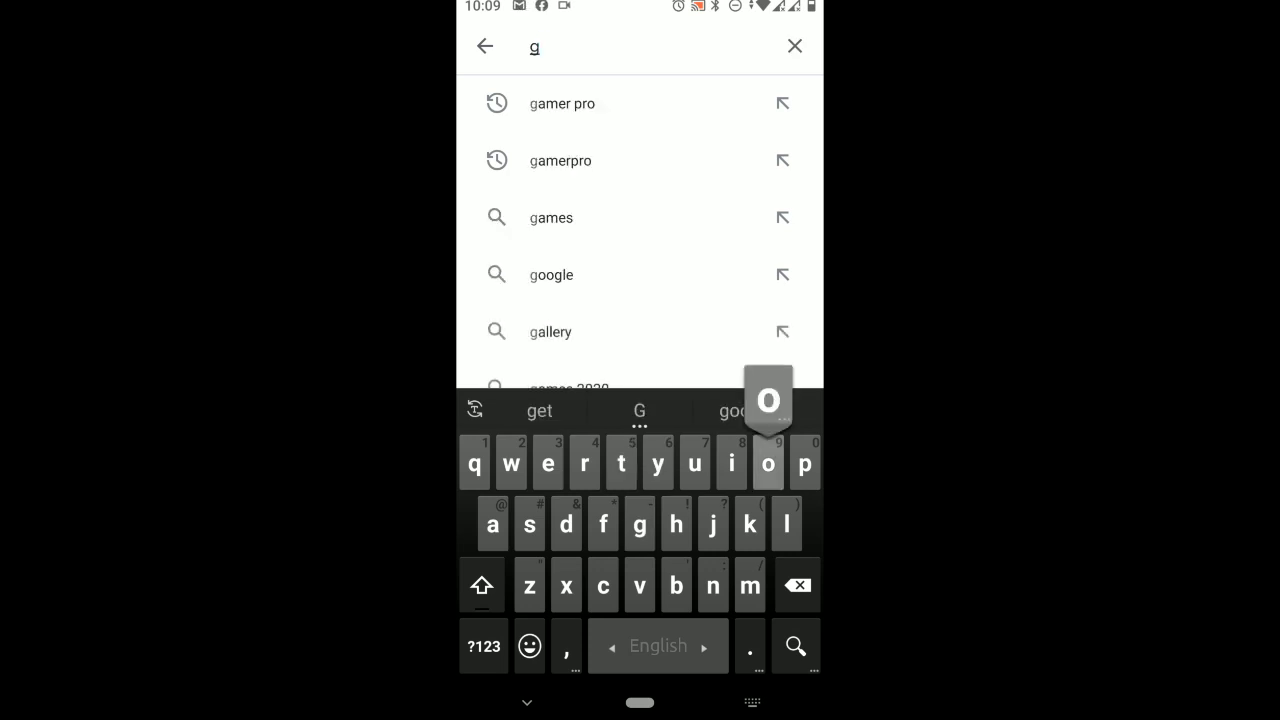
type("oogle")
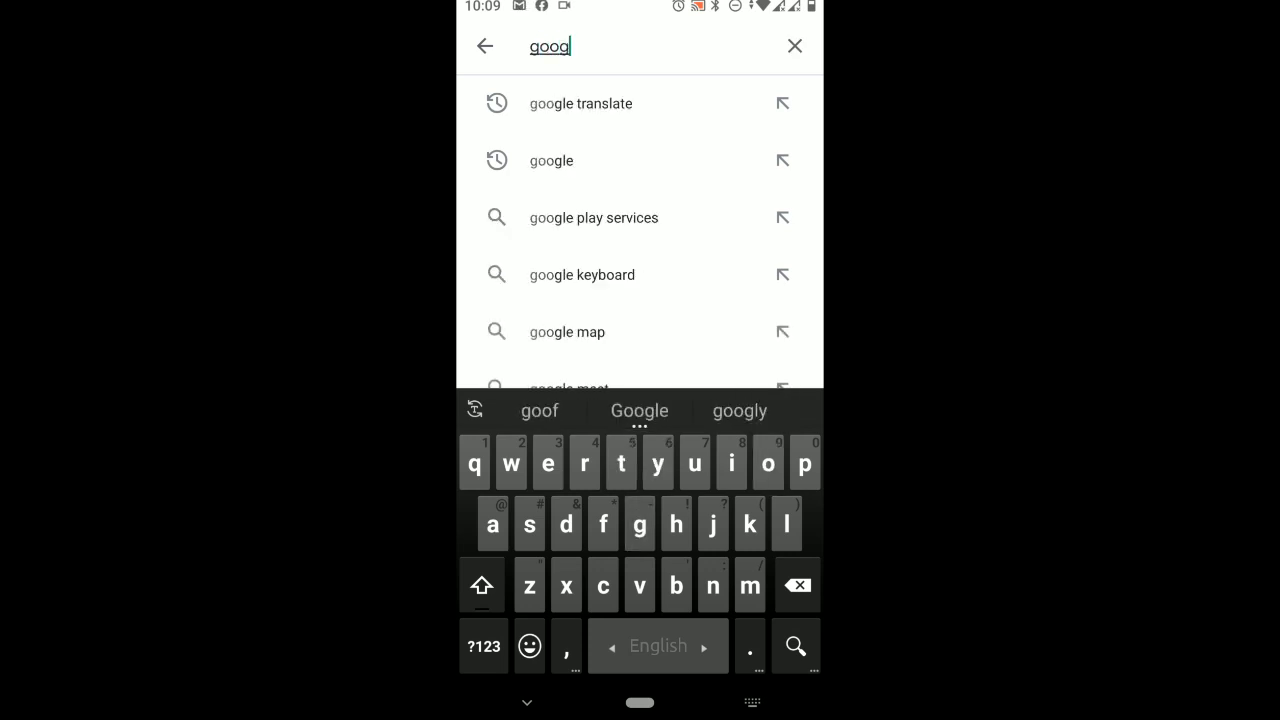
type(" cl")
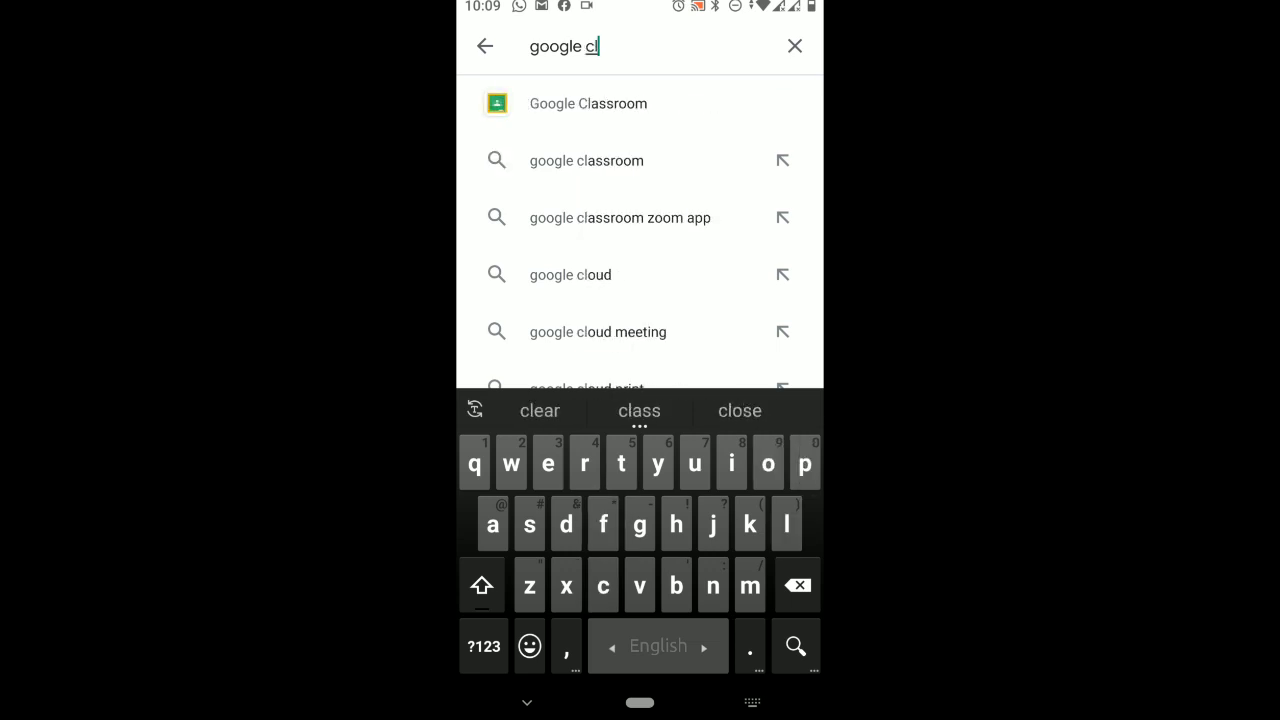
left_click(588, 103)
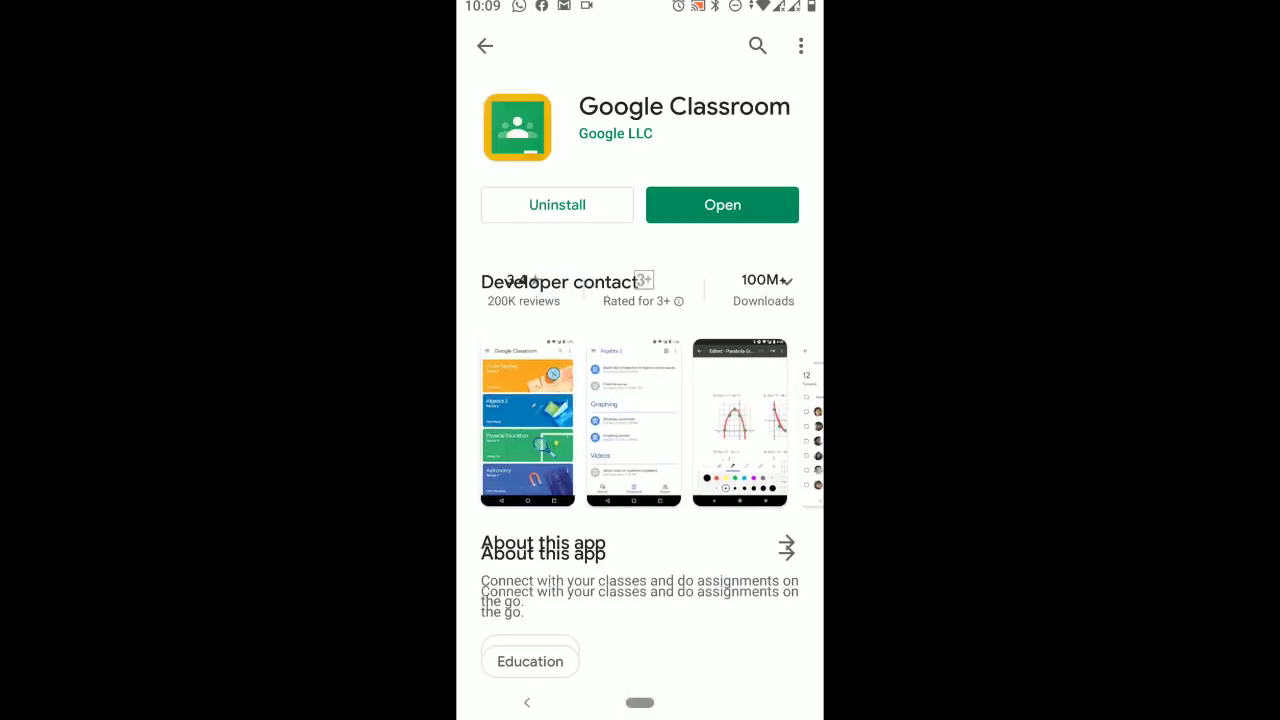
left_click(757, 45)
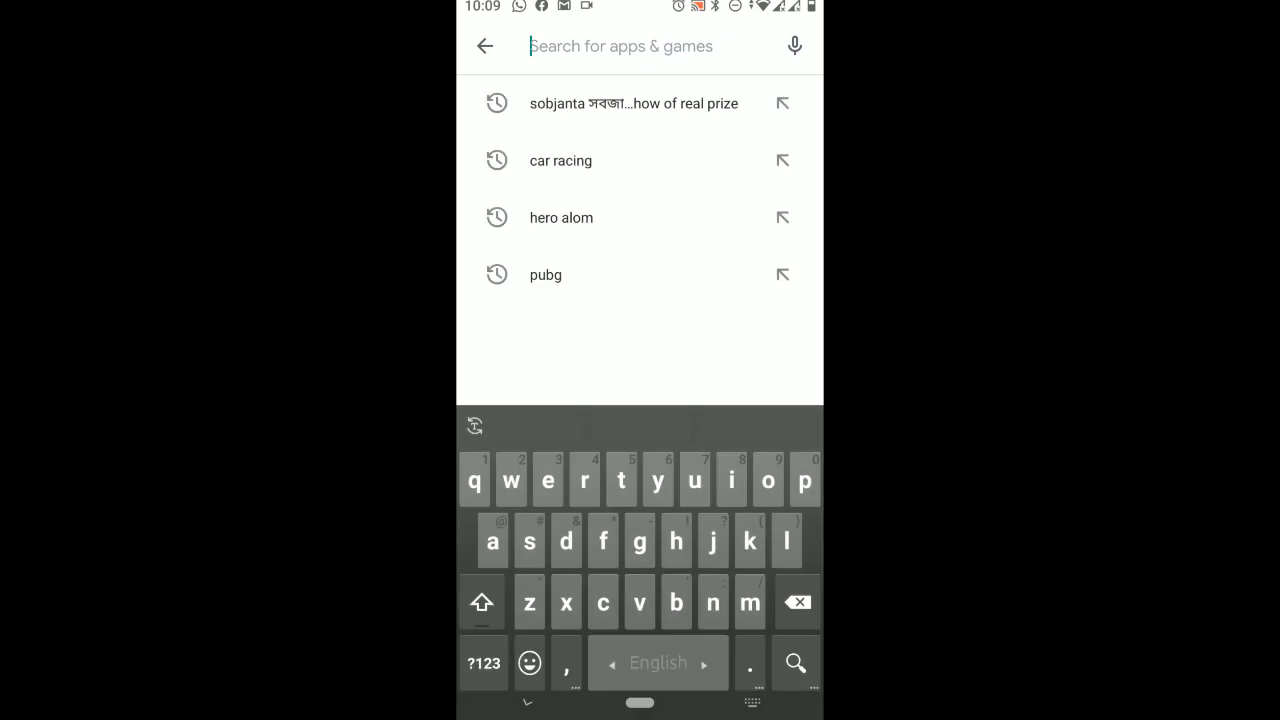
type("goo")
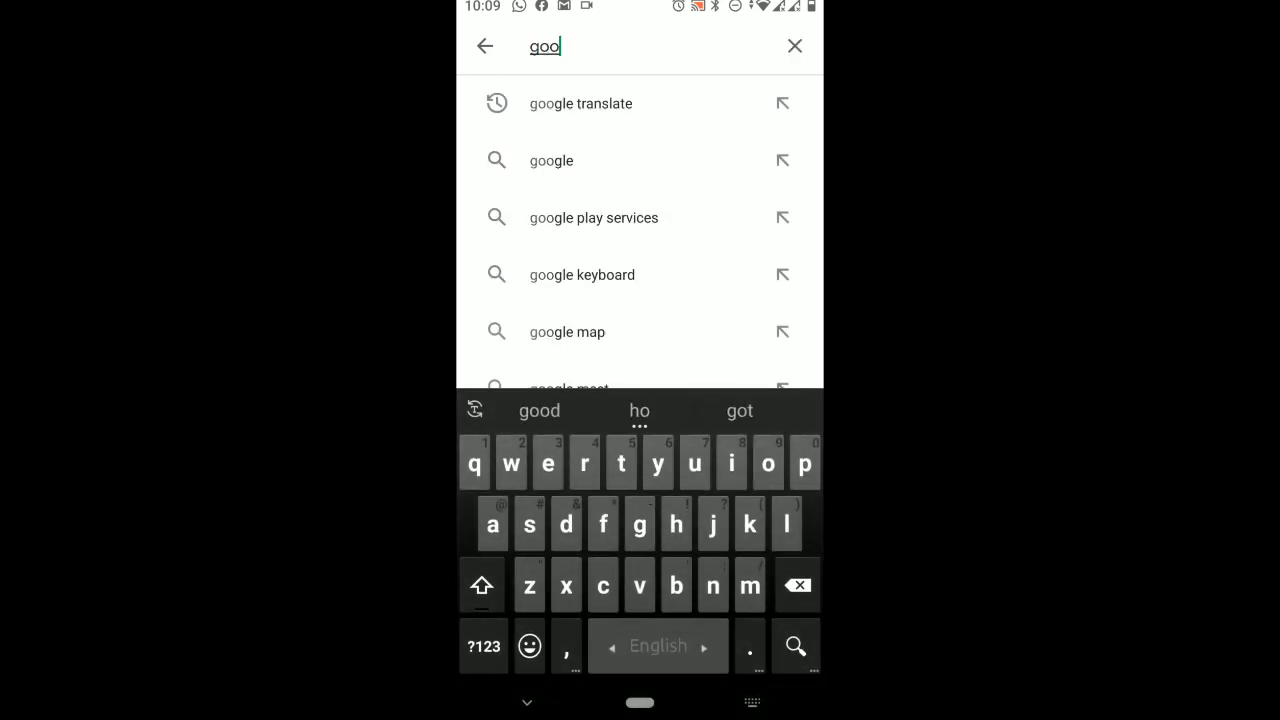